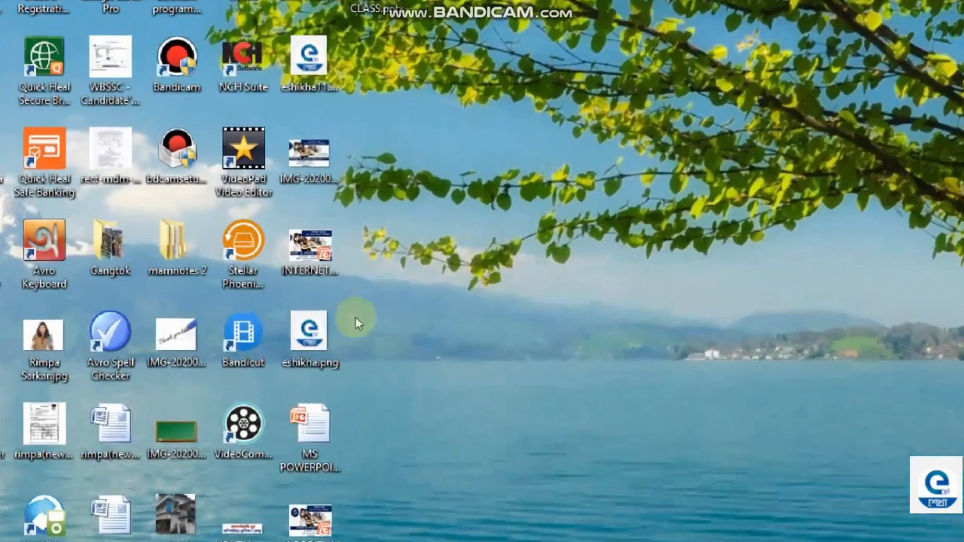
Launch PowerPoint with the Run command POWERPNT.
key("super+r")
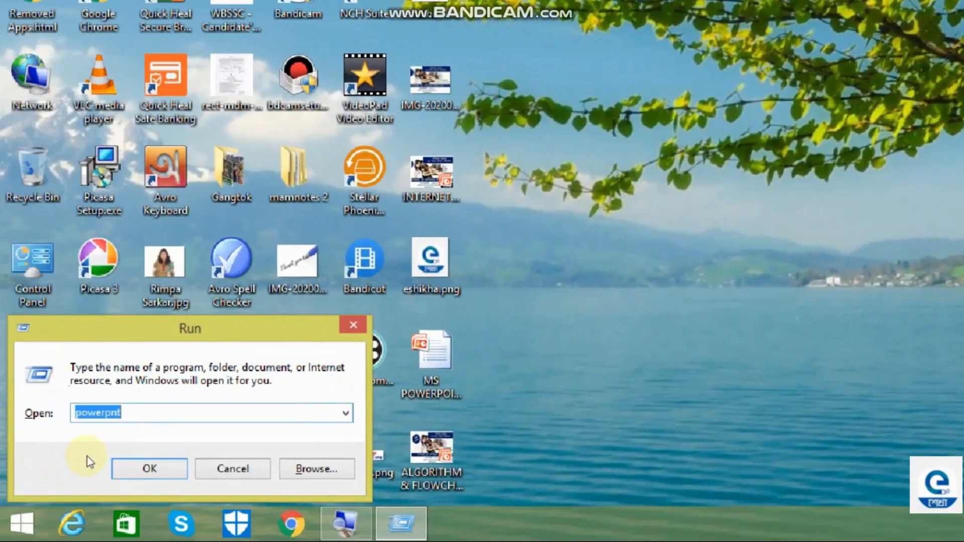
type("PO")
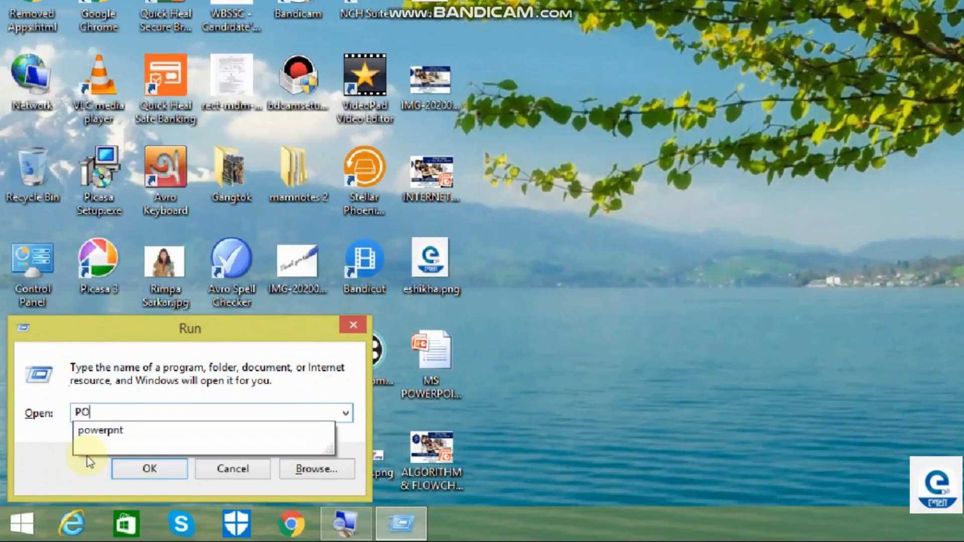
type("WERPNT")
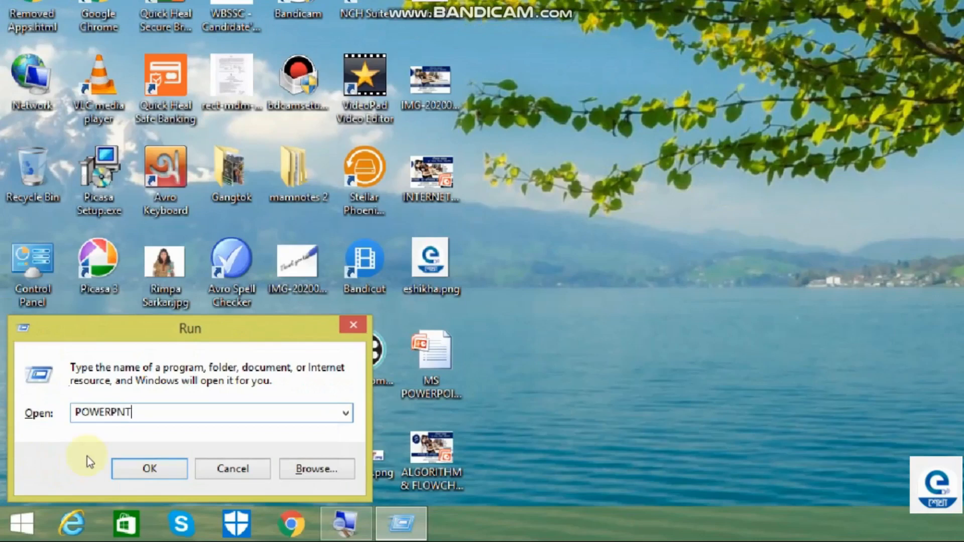
key("Return")
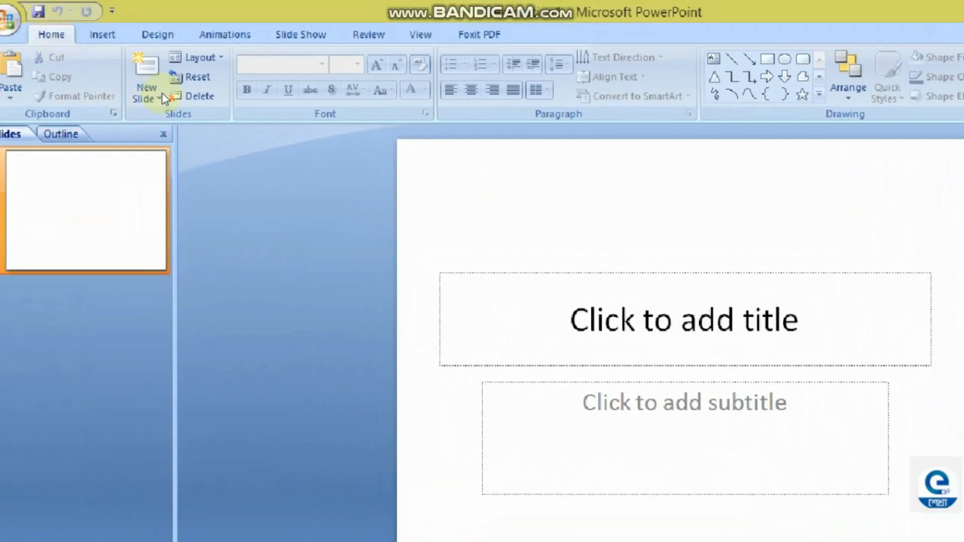
Switch the title slide to the Blank layout and place an Oval about 5.4 cm wide and 5.2 cm high near its centre.
left_click(190, 50)
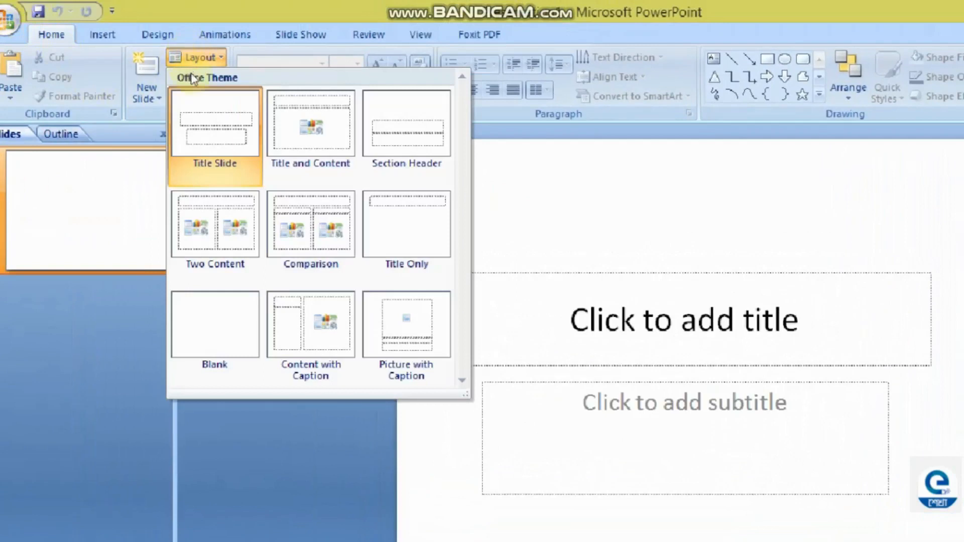
left_click(209, 253)
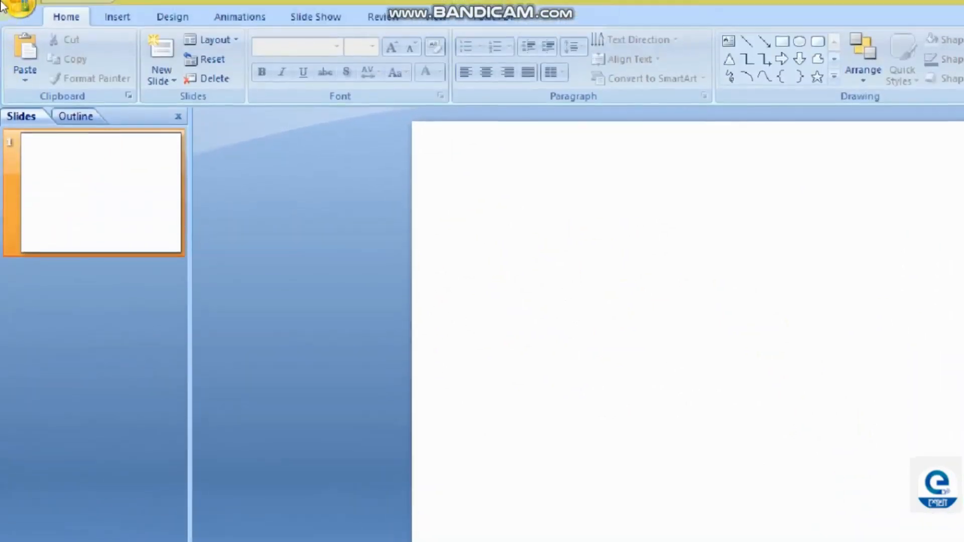
left_click(103, 34)
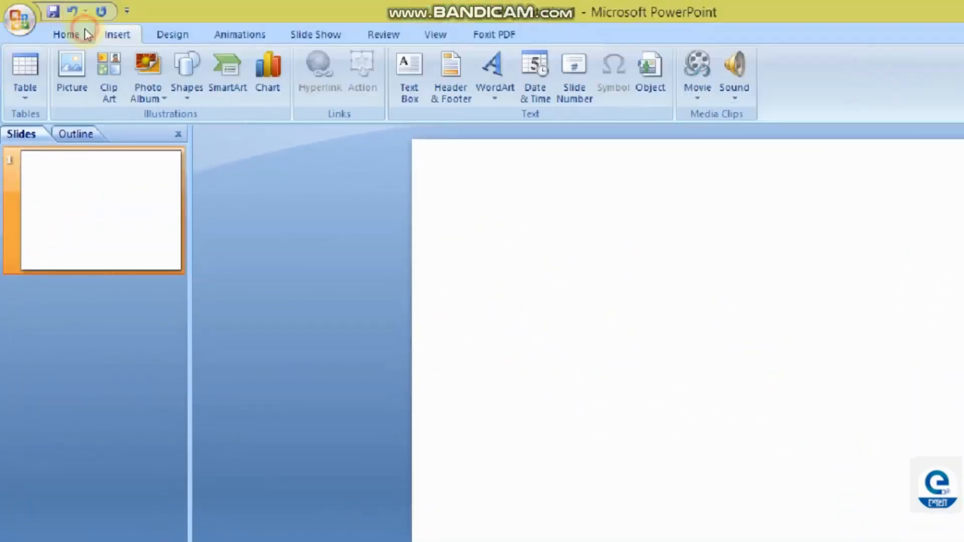
left_click(152, 83)
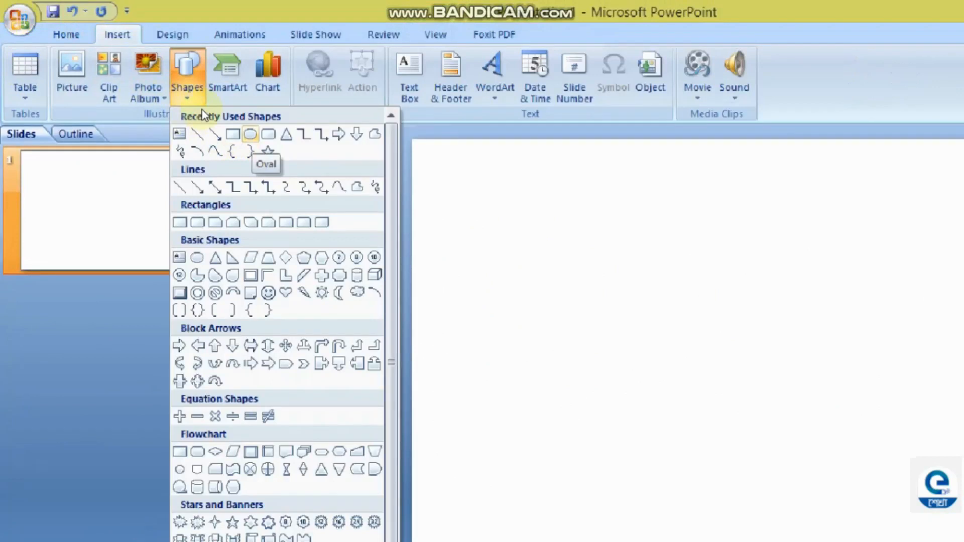
left_click(144, 76)
left_click(184, 70)
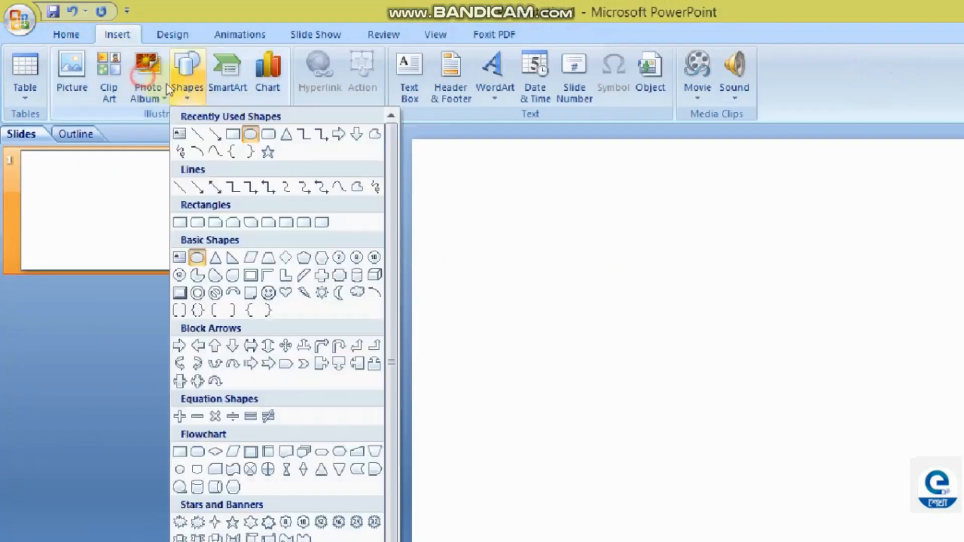
left_click(249, 131)
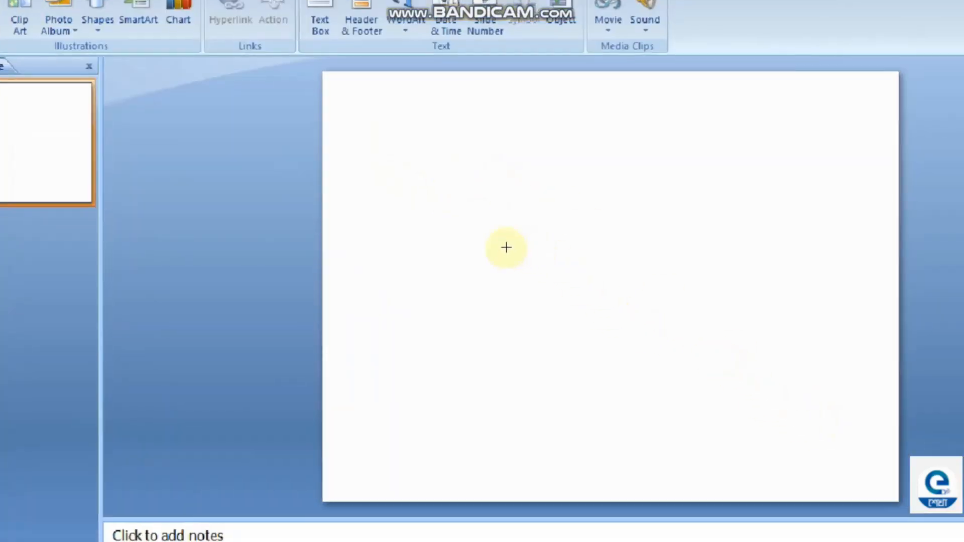
left_click_drag(506, 247, 603, 343)
left_click_drag(571, 311, 568, 284)
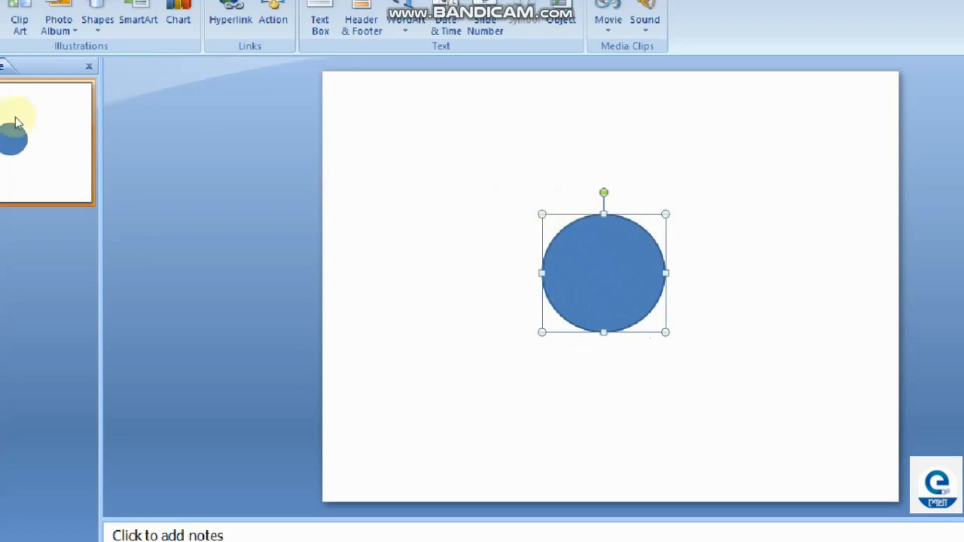
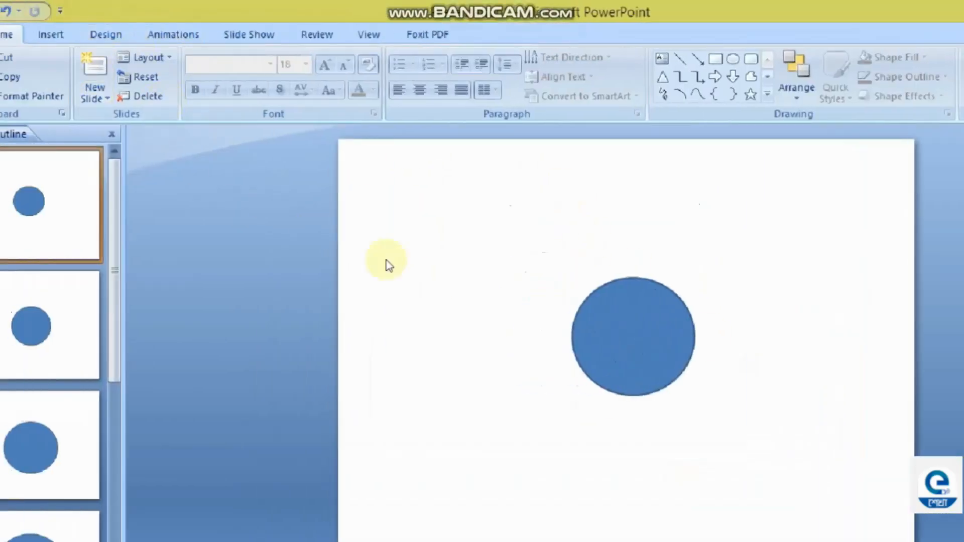
Fill the circle on slide 1 with the picture 21907.jpg from the Backgrounds Wallpapers HD folder.
left_click(561, 259)
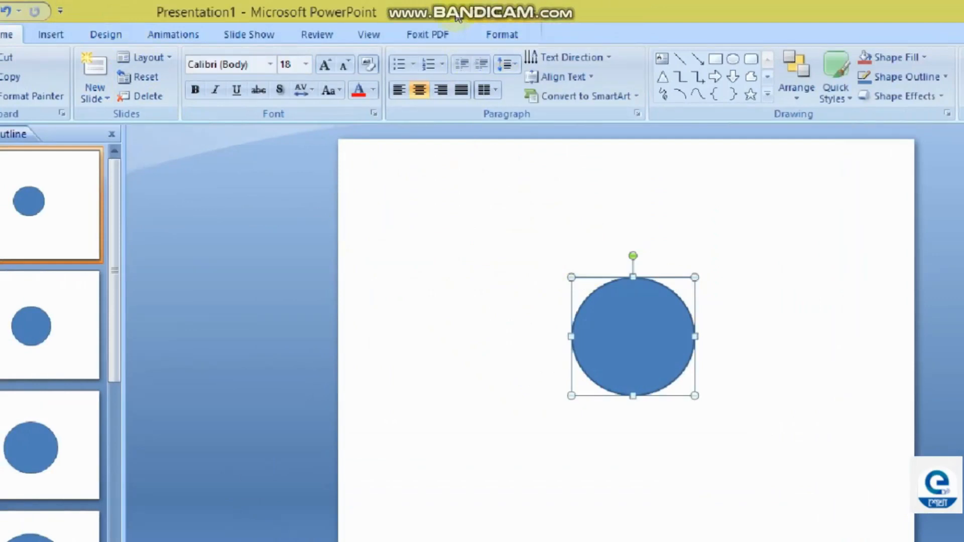
left_click(458, 34)
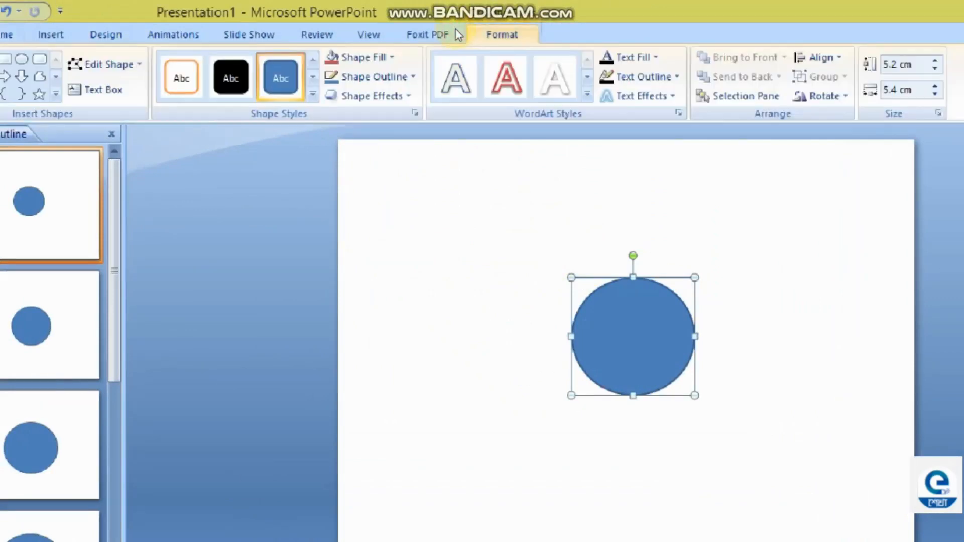
left_click(367, 55)
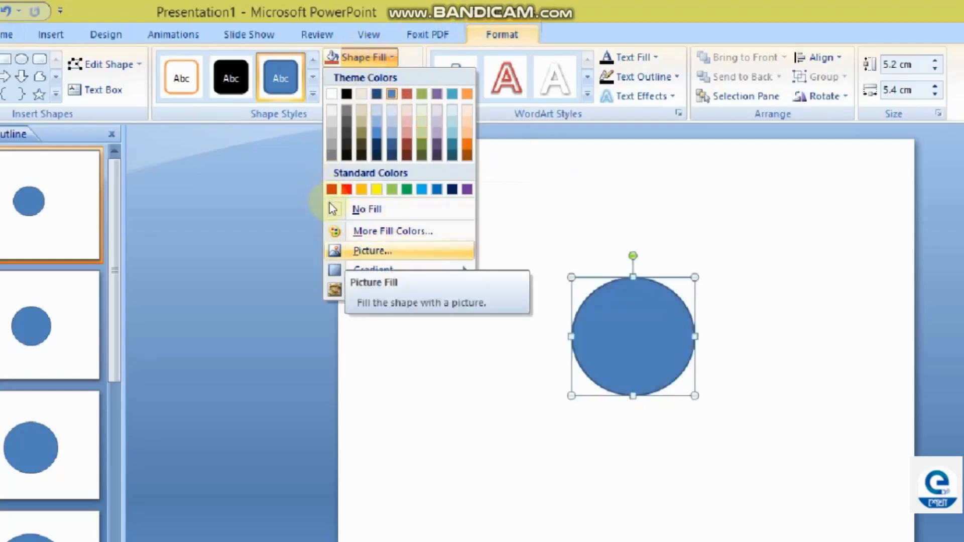
key("Return")
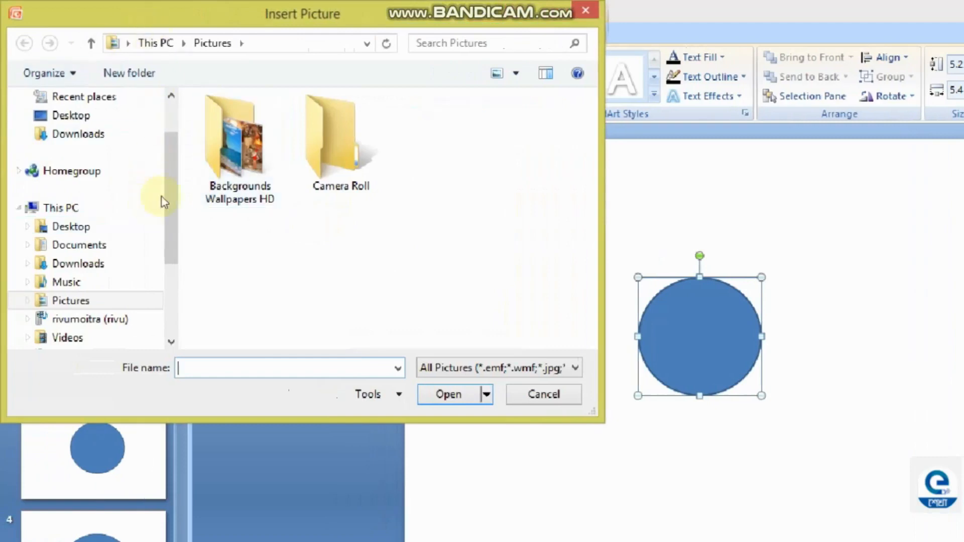
double_click(197, 154)
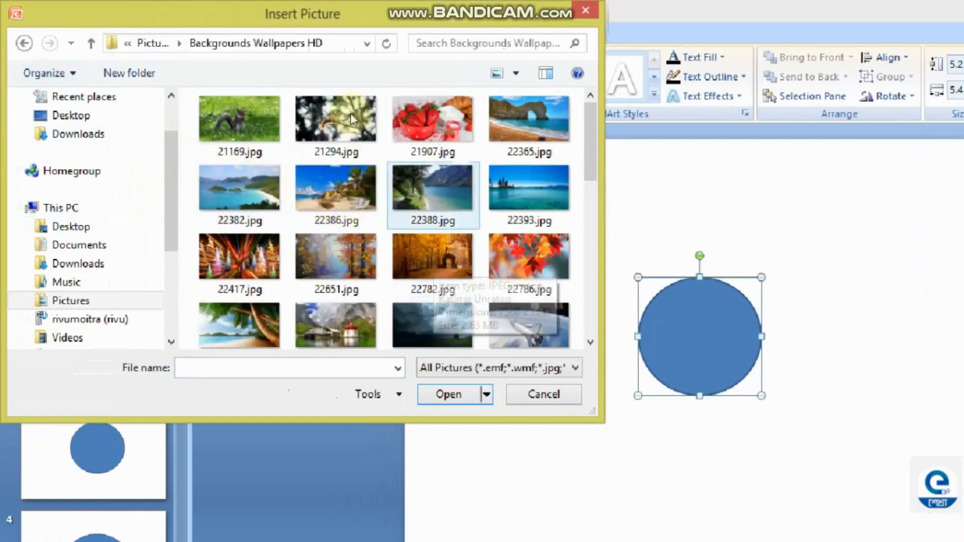
left_click(431, 121)
key("Return")
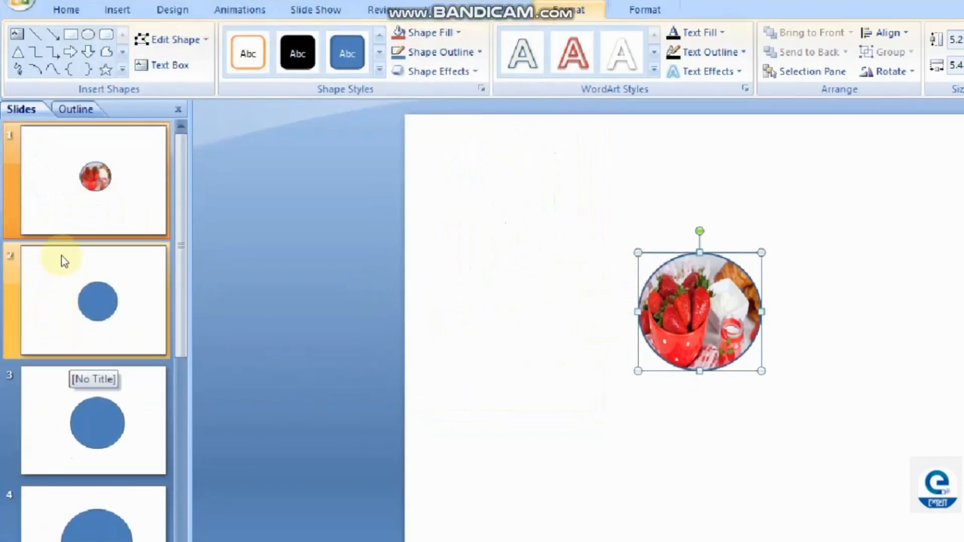
Fill the circle on slide 2 with the brown wood-grain texture.
left_click(61, 279)
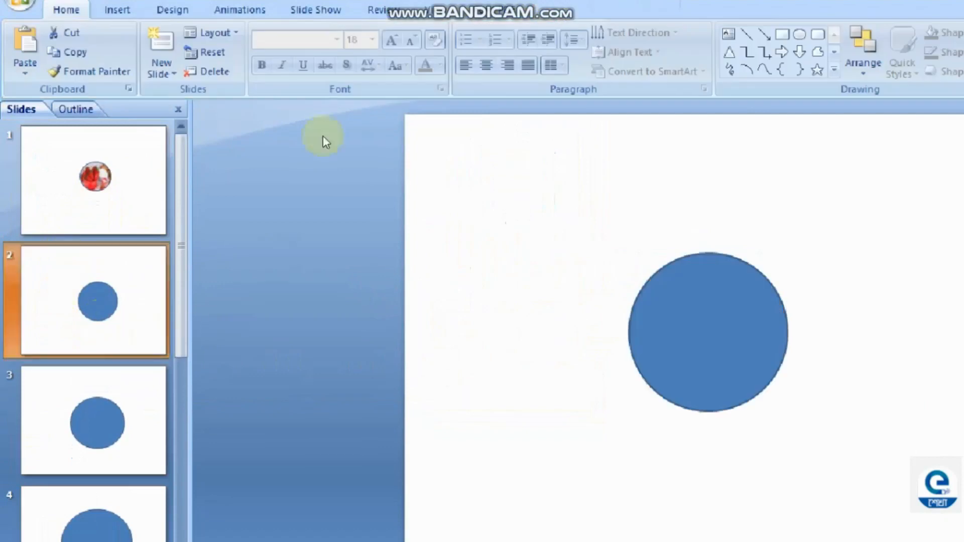
left_click(578, 290)
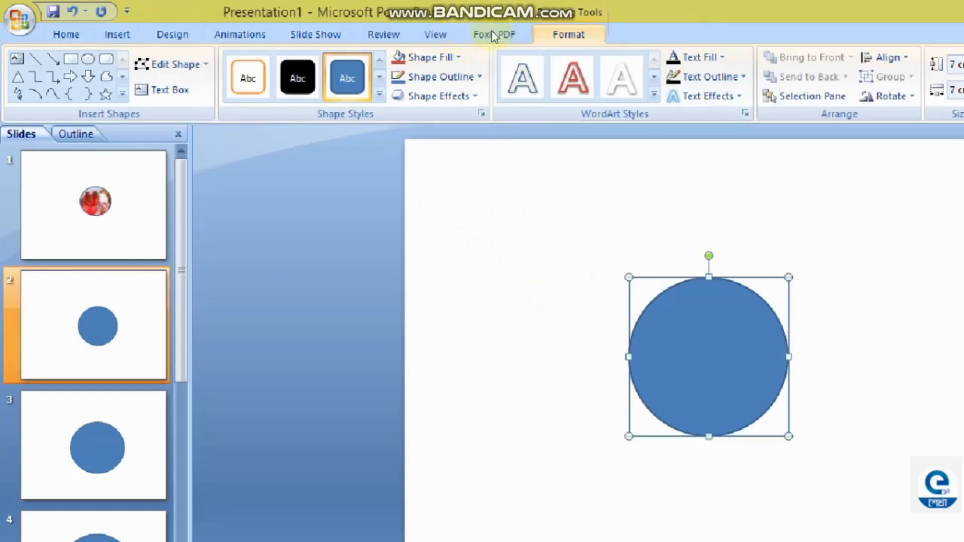
left_click(363, 50)
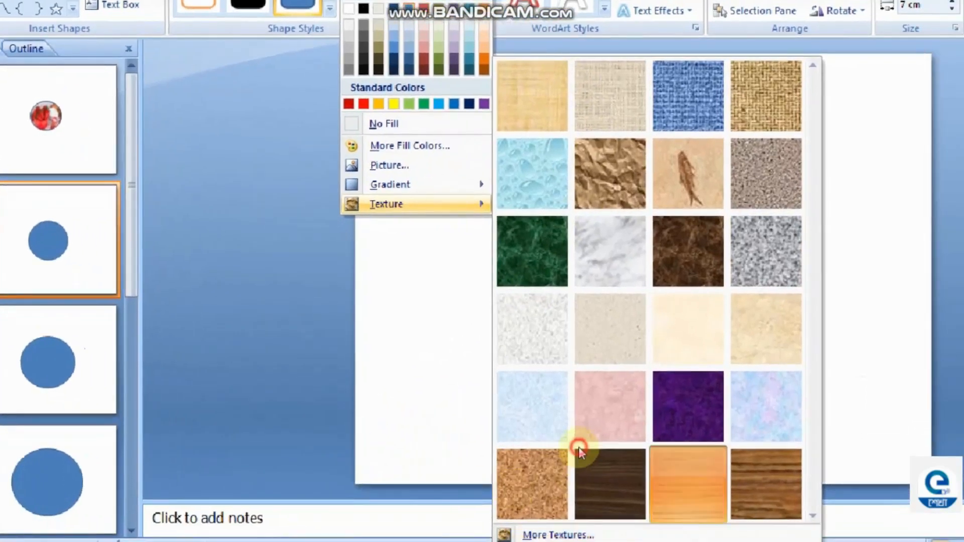
left_click(578, 449)
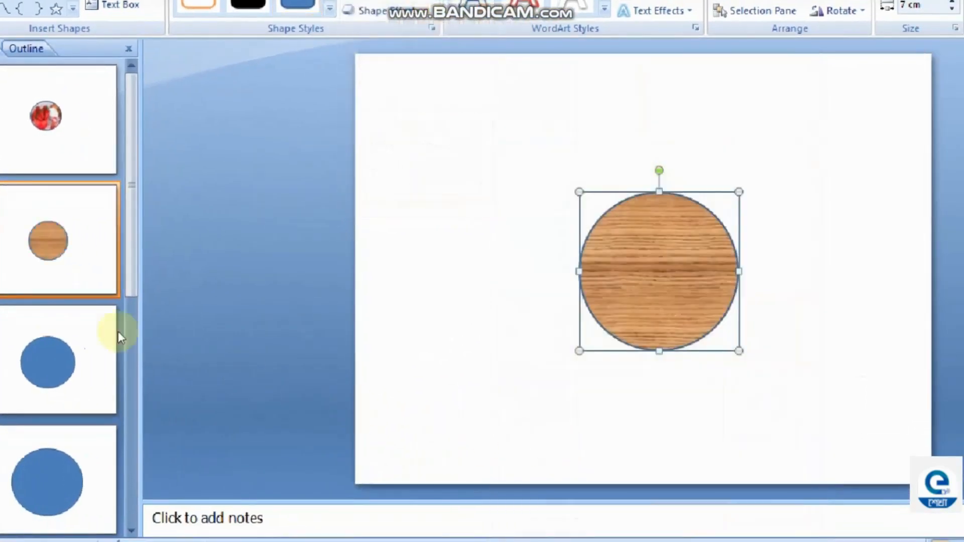
Give the circle on slide 3 a gradient fill using the preset colors that blend orange, cream and crimson.
left_click(32, 336)
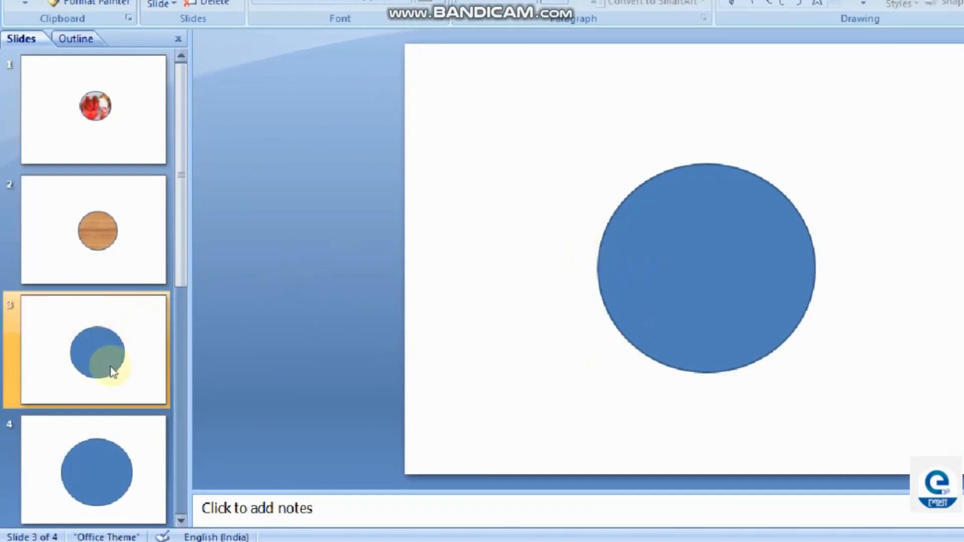
left_click(595, 271)
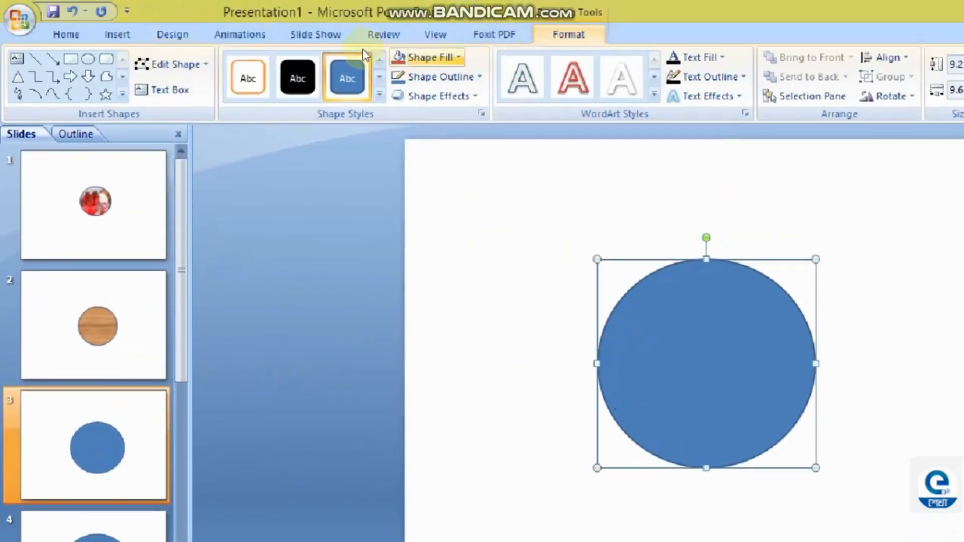
left_click(409, 57)
mouse_move(442, 269)
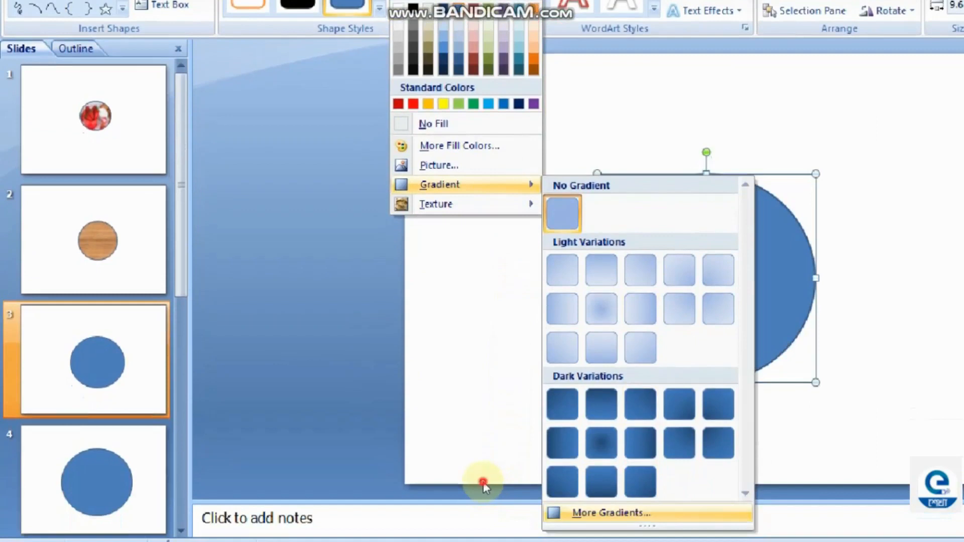
left_click(484, 490)
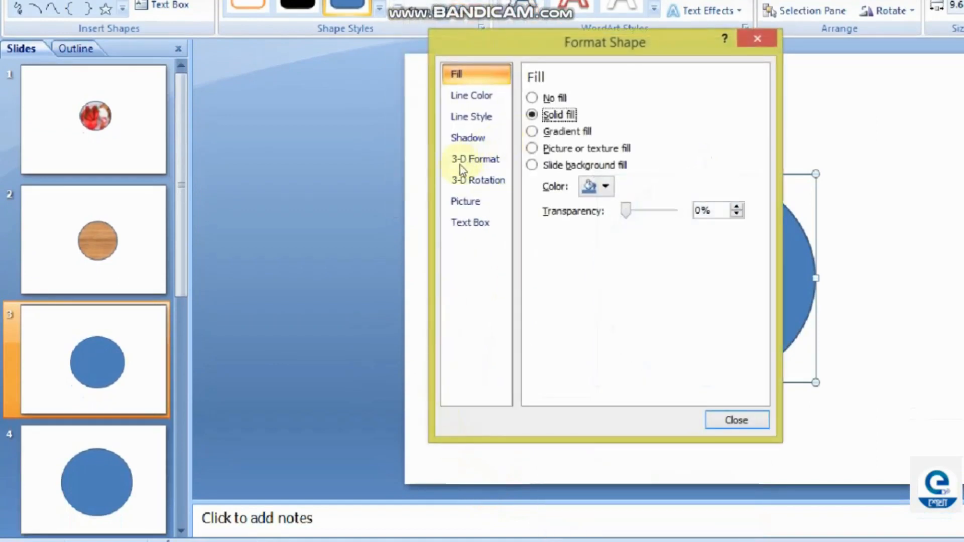
left_click(456, 178)
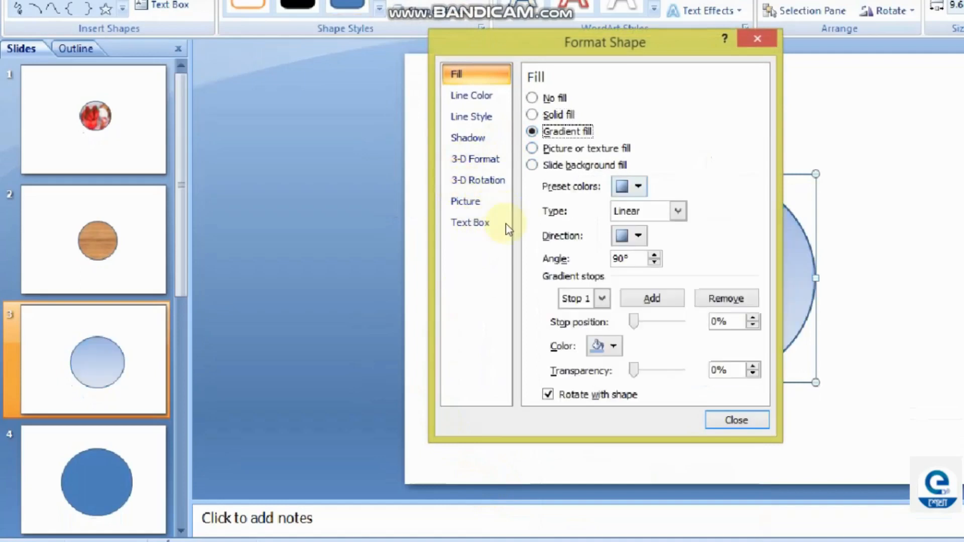
left_click(510, 219)
left_click(500, 271)
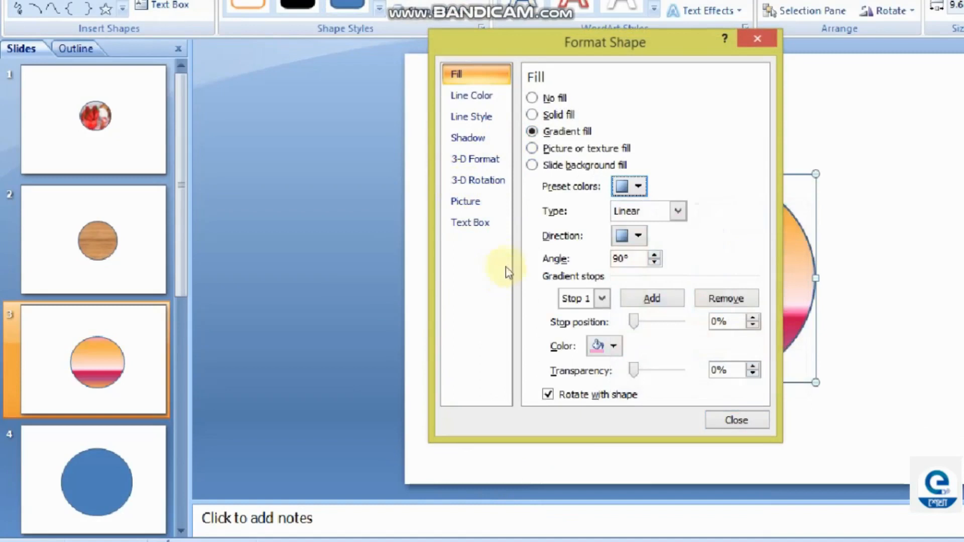
Set the gradient type of slide 3's circle to Path and close the shape formatting.
left_click(537, 242)
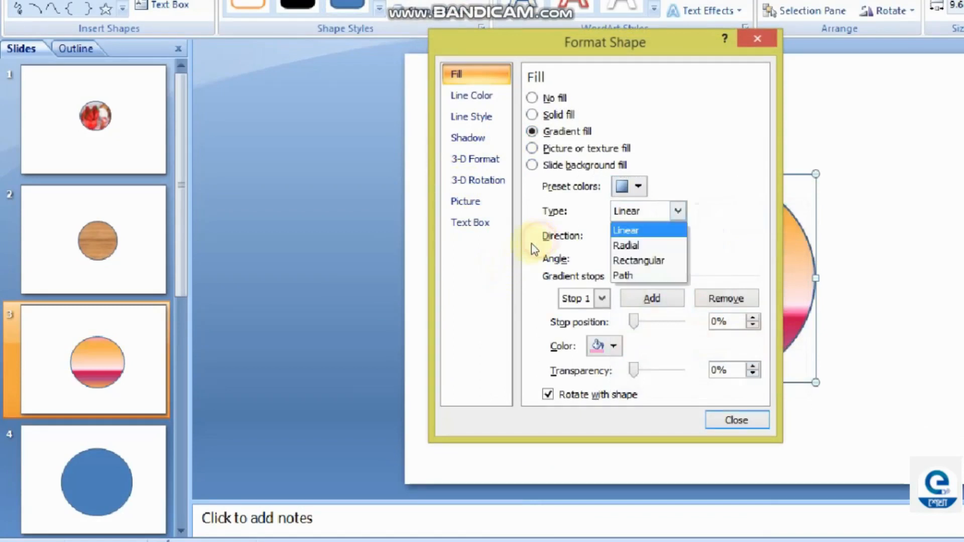
key("Down")
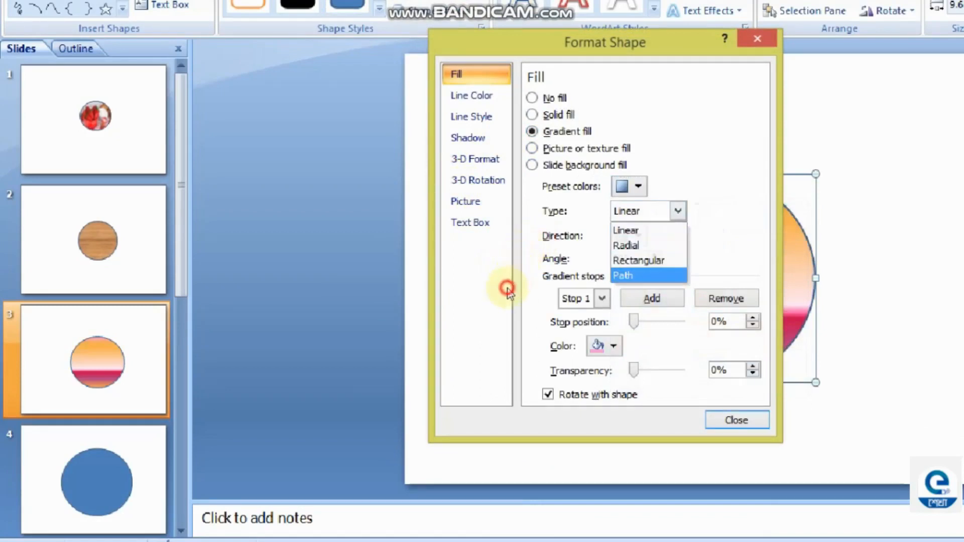
key("Return")
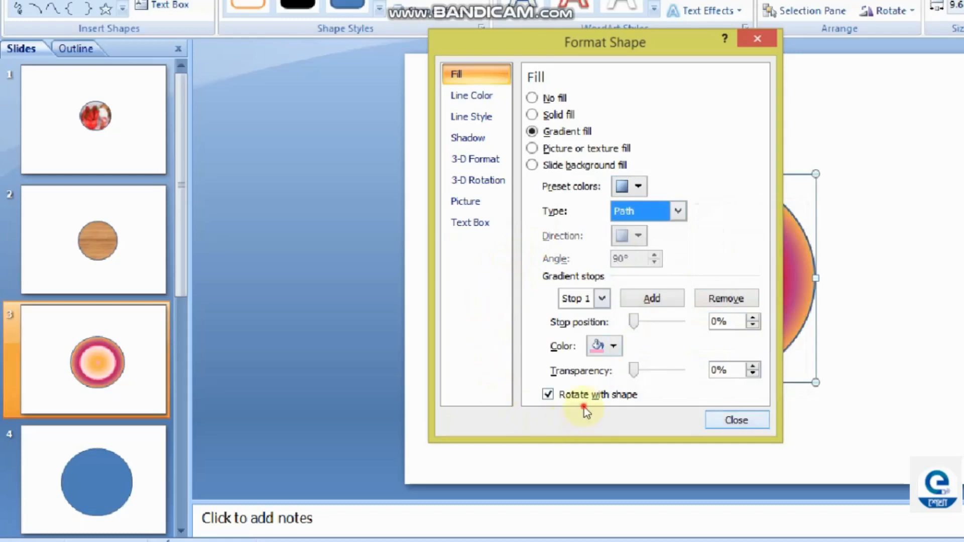
key("Return")
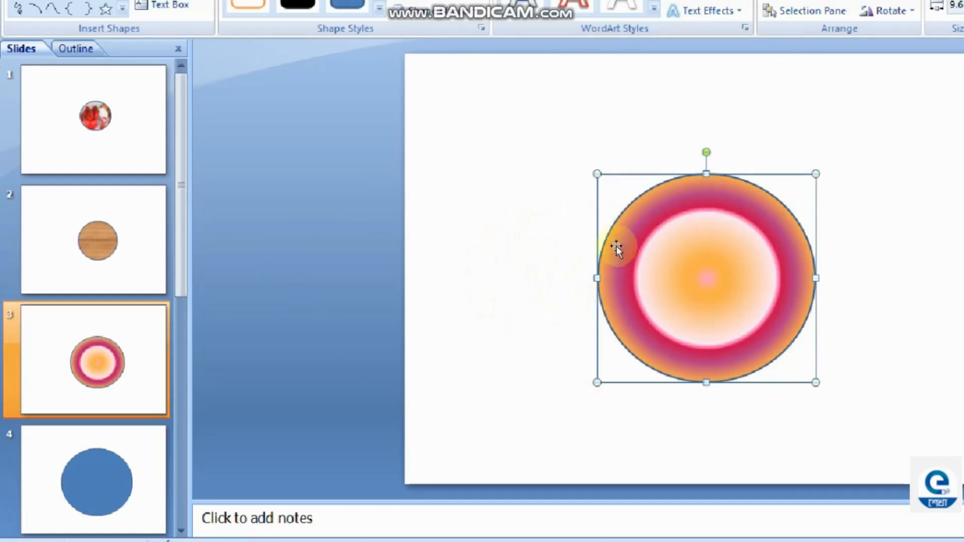
Fill the circle on slide 4 with the picture 22388.jpg from the Backgrounds Wallpapers HD folder.
left_click(99, 423)
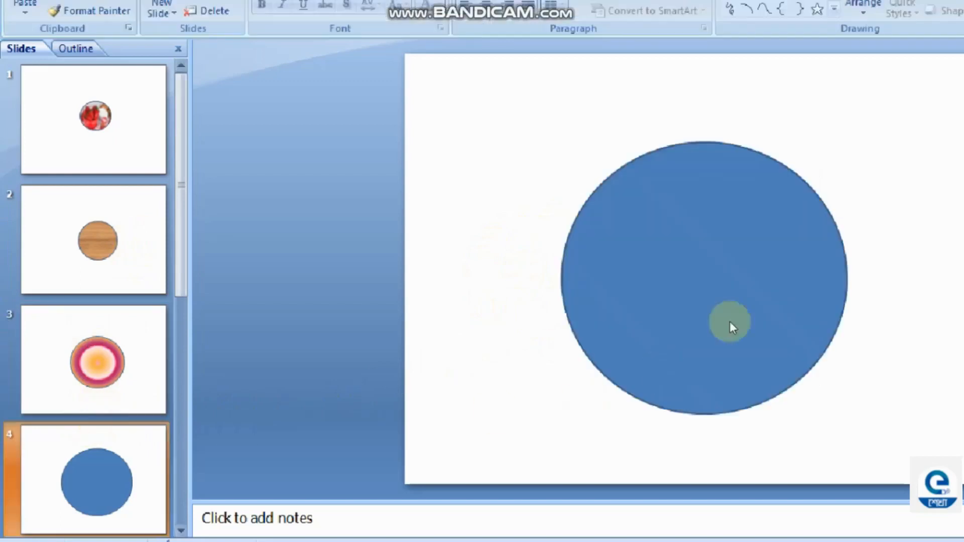
left_click(606, 181)
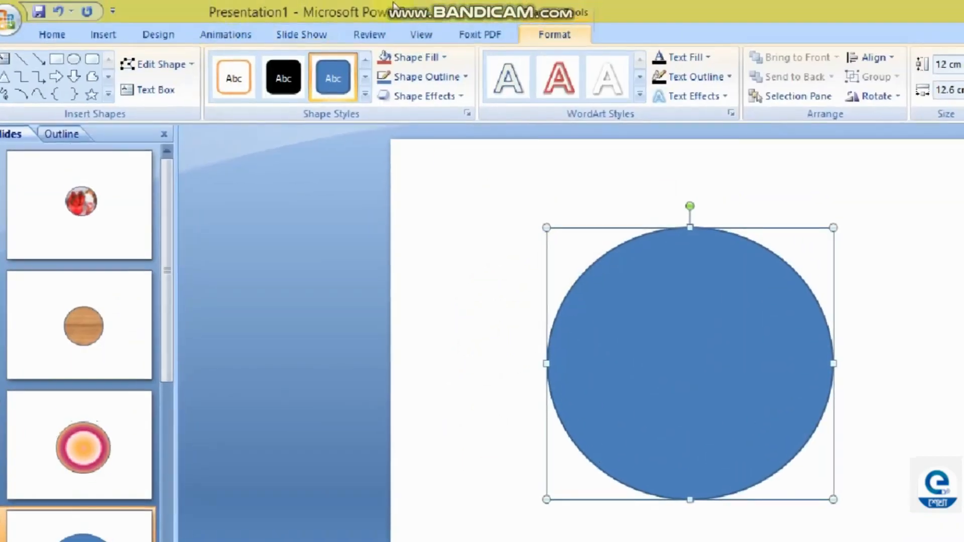
left_click(363, 50)
left_click(345, 196)
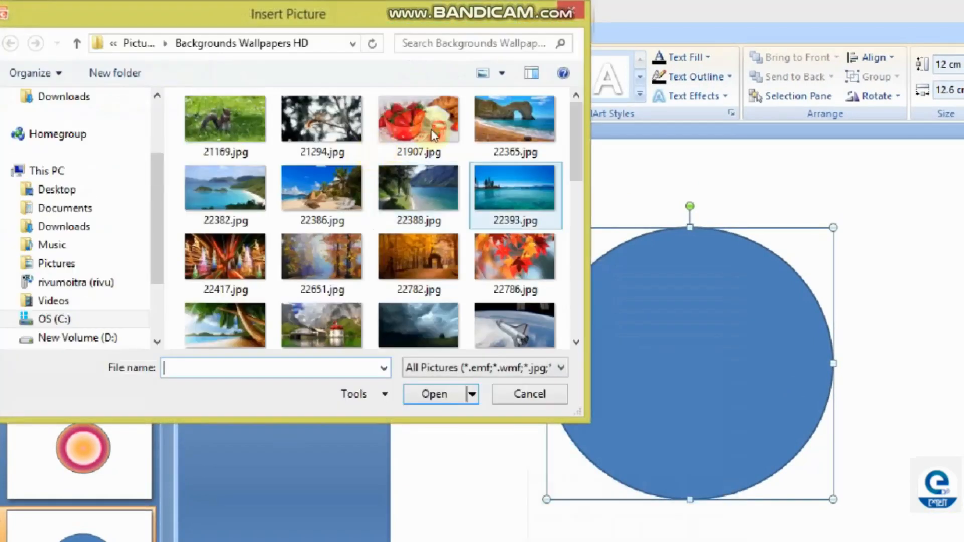
left_click(402, 170)
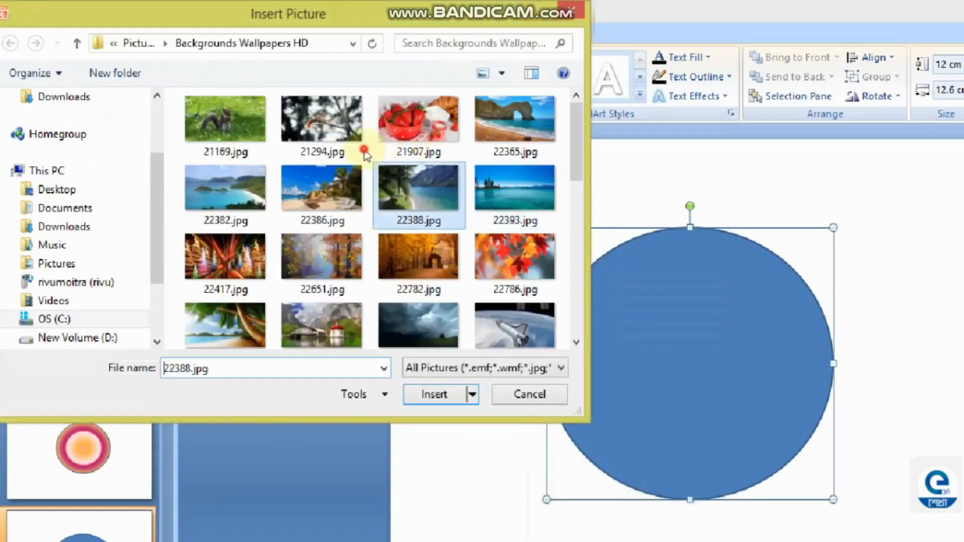
left_click(372, 322)
key("Return")
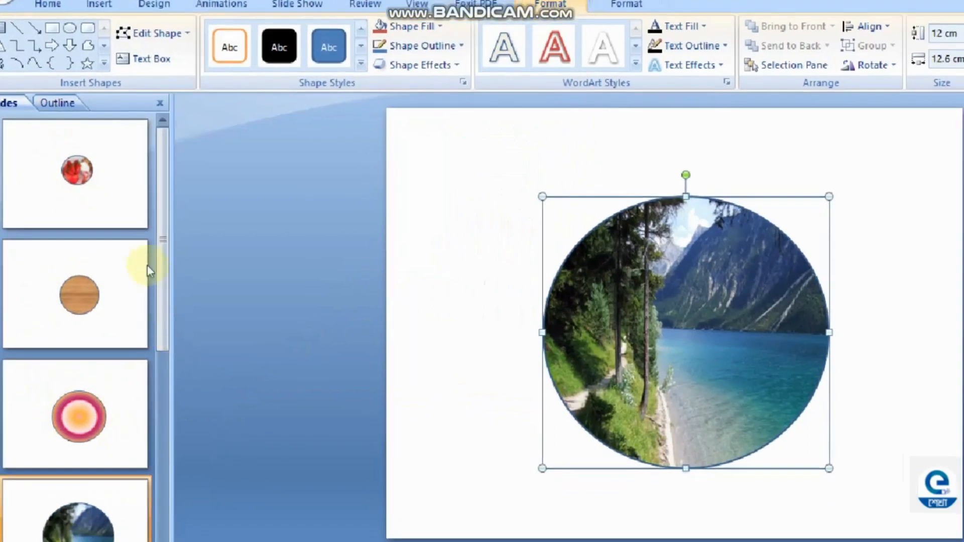
Give the strawberry-picture circle on slide 1 a mouse-over action of the hyperlink type.
left_click_drag(143, 254, 136, 402)
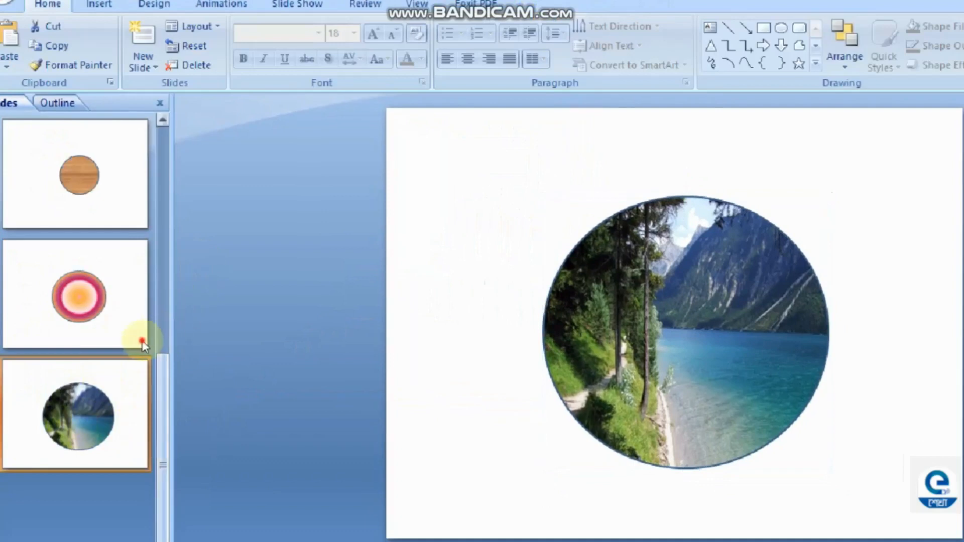
scroll(148, 288, "up", 2)
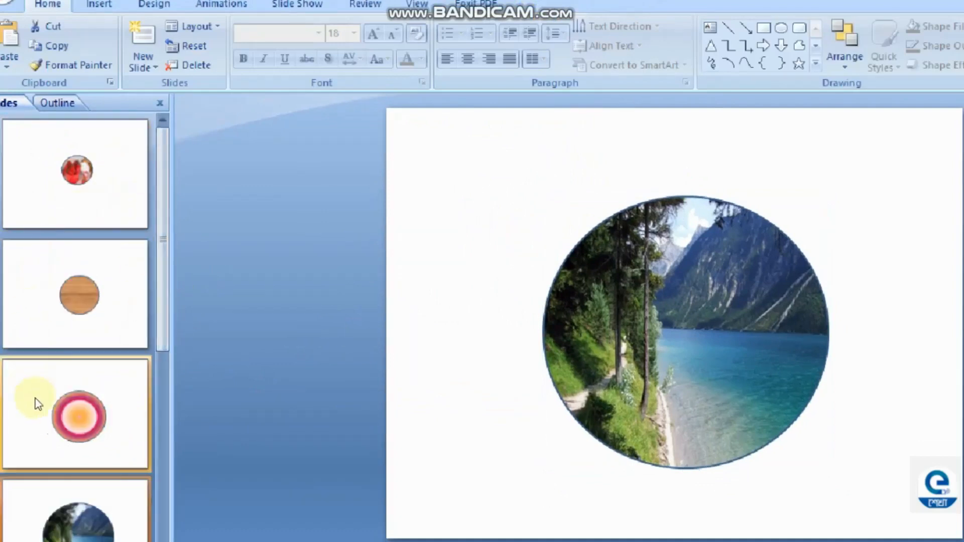
left_click(73, 194)
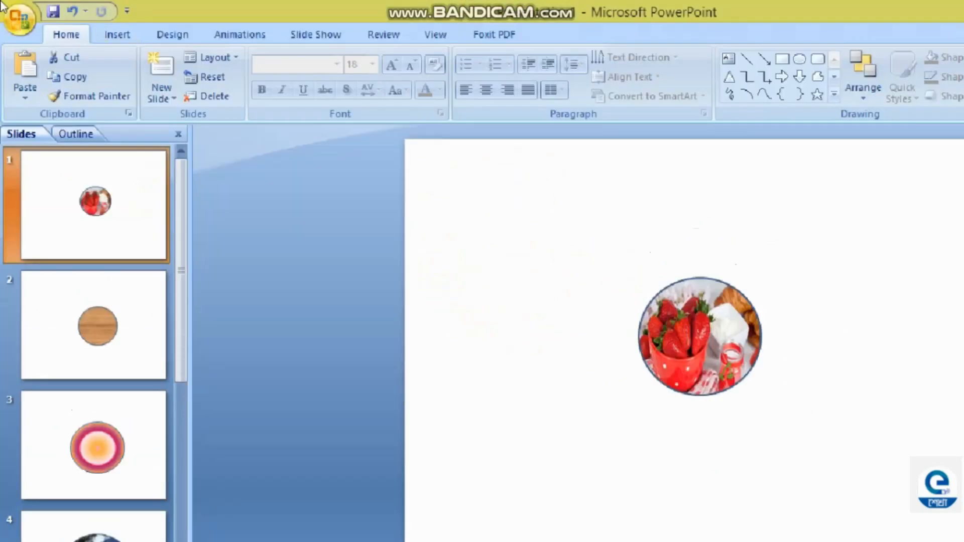
left_click(95, 33)
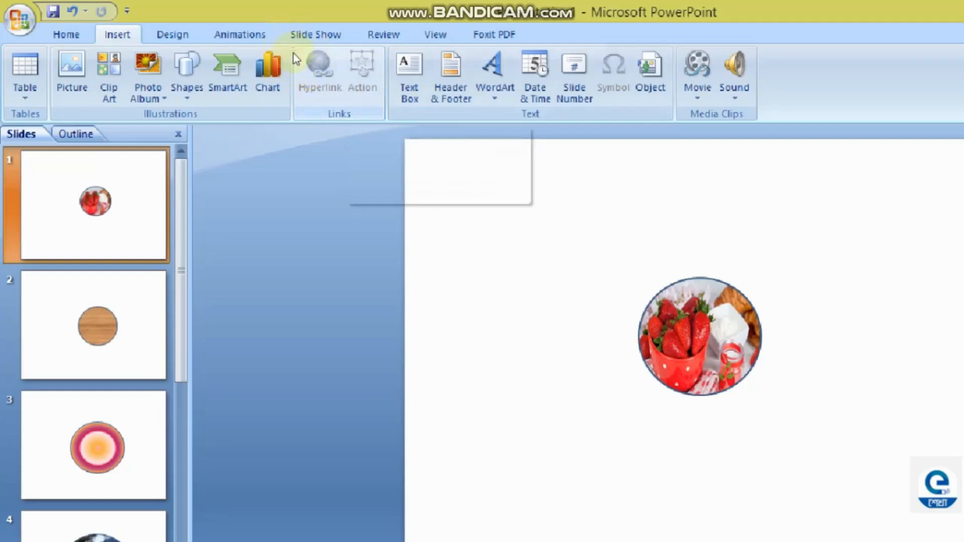
left_click(575, 249)
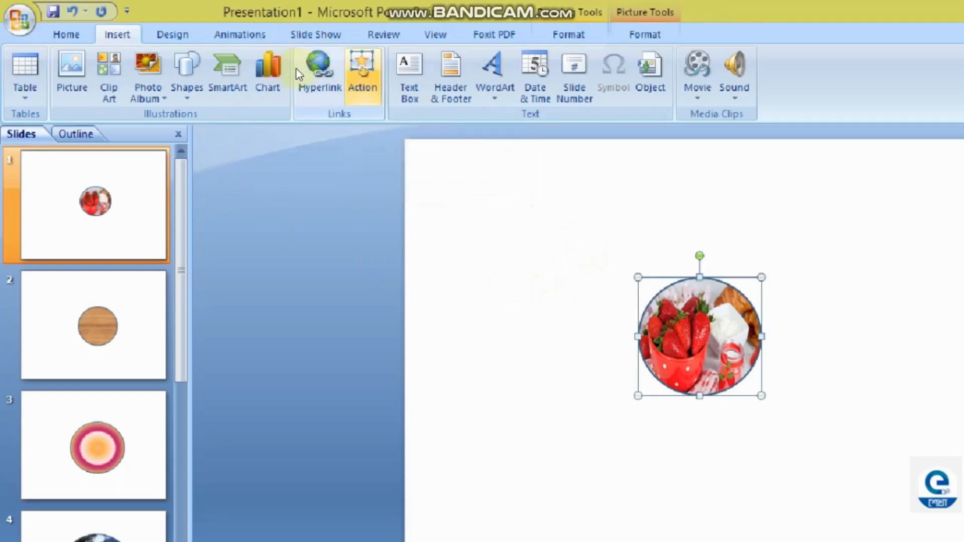
left_click(362, 75)
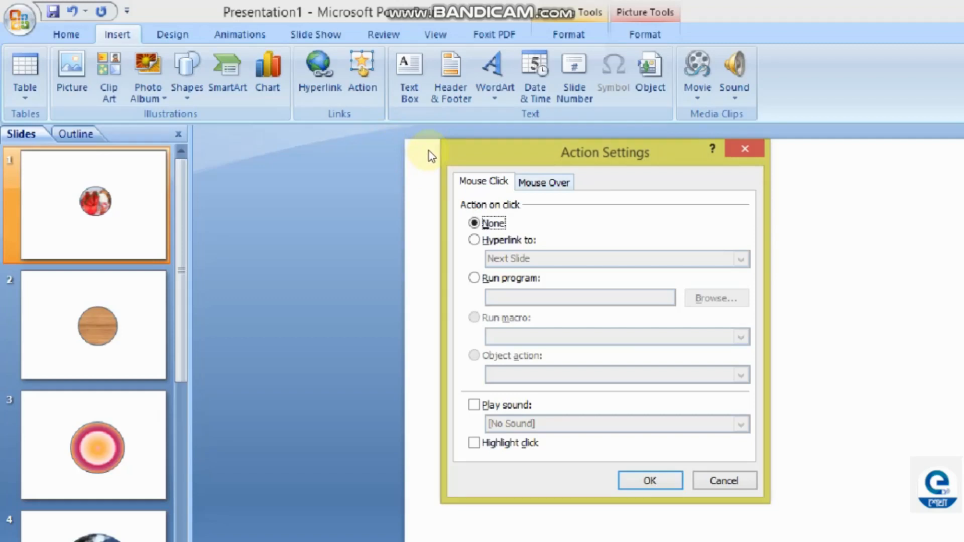
key("ctrl+Tab")
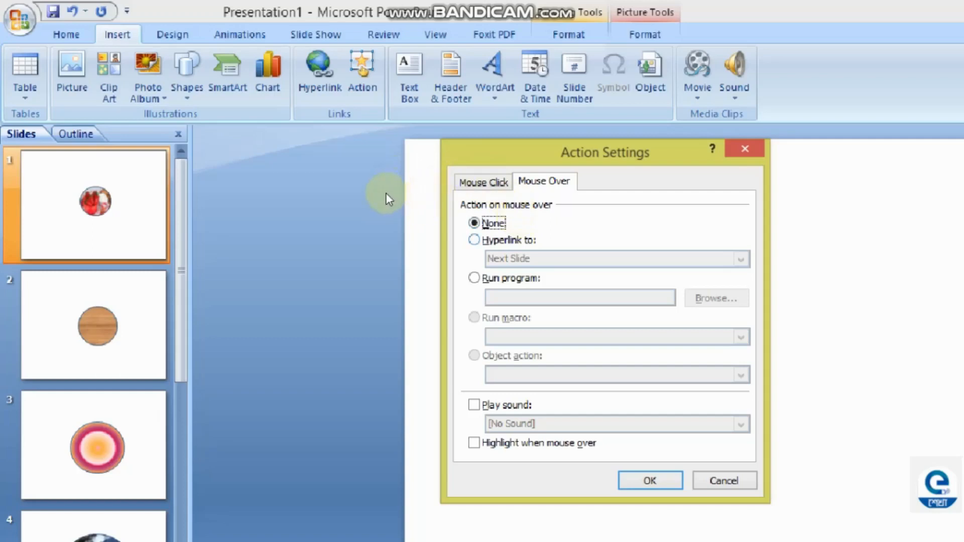
key("alt+h")
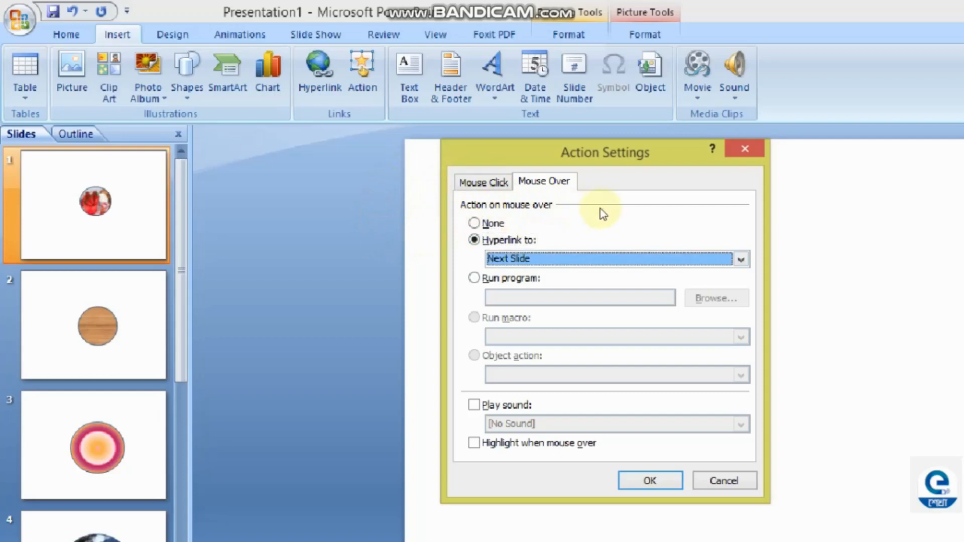
Point the mouse-over hyperlink of slide 1's circle to Slide 2 and apply the action settings.
left_click(741, 260)
left_click_drag(741, 295, 742, 309)
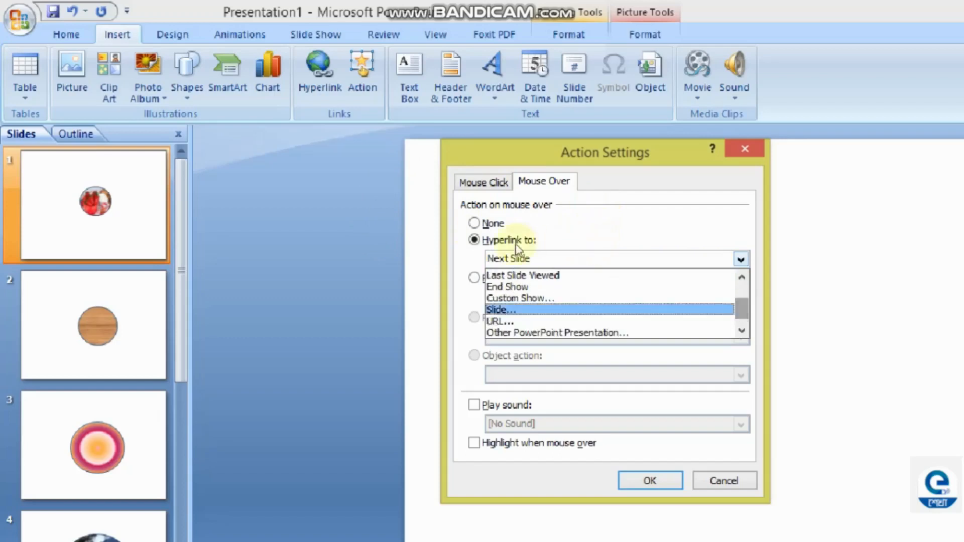
left_click(501, 310)
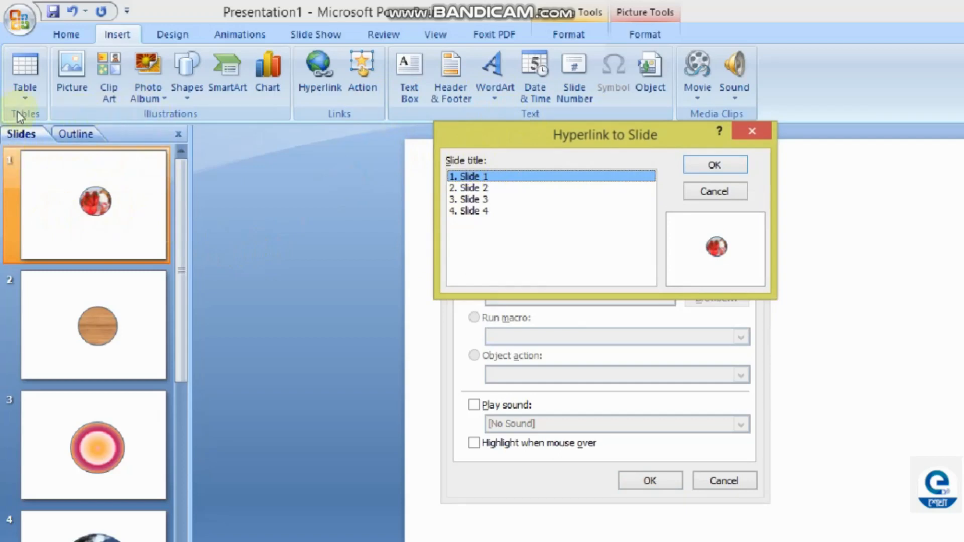
left_click(24, 270)
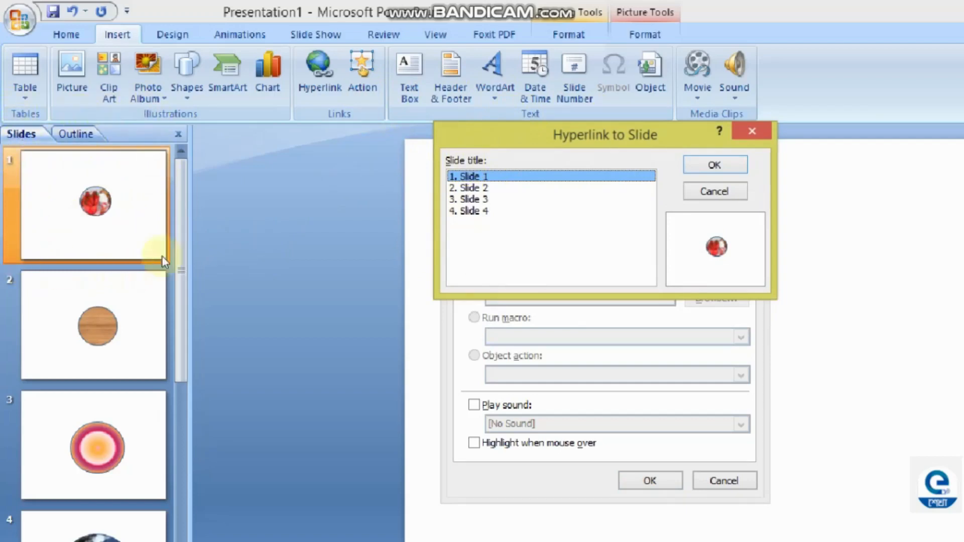
key("Down")
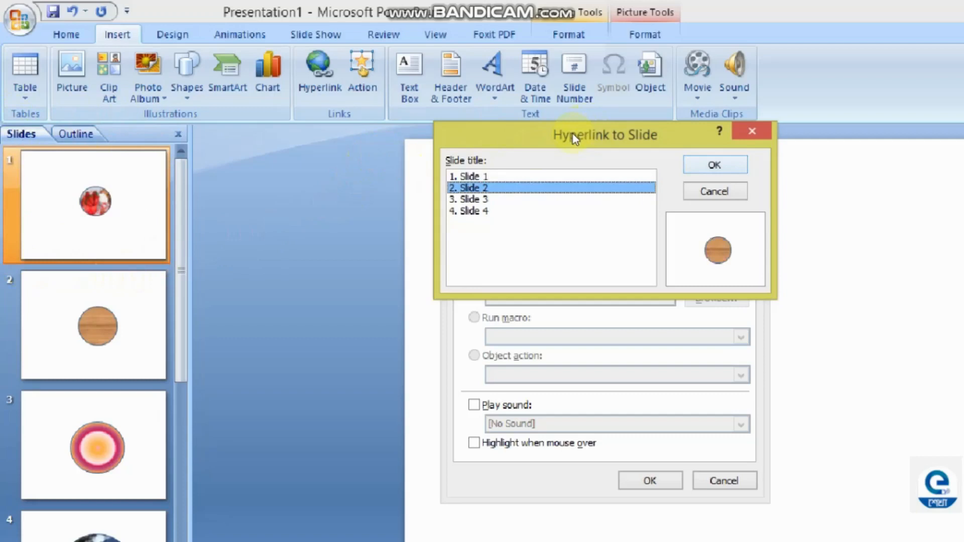
key("Return")
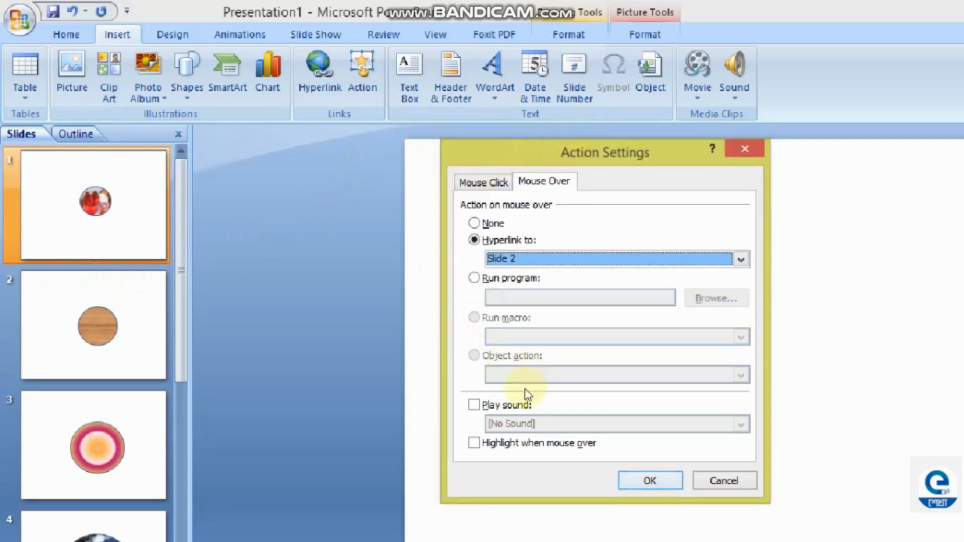
key("Return")
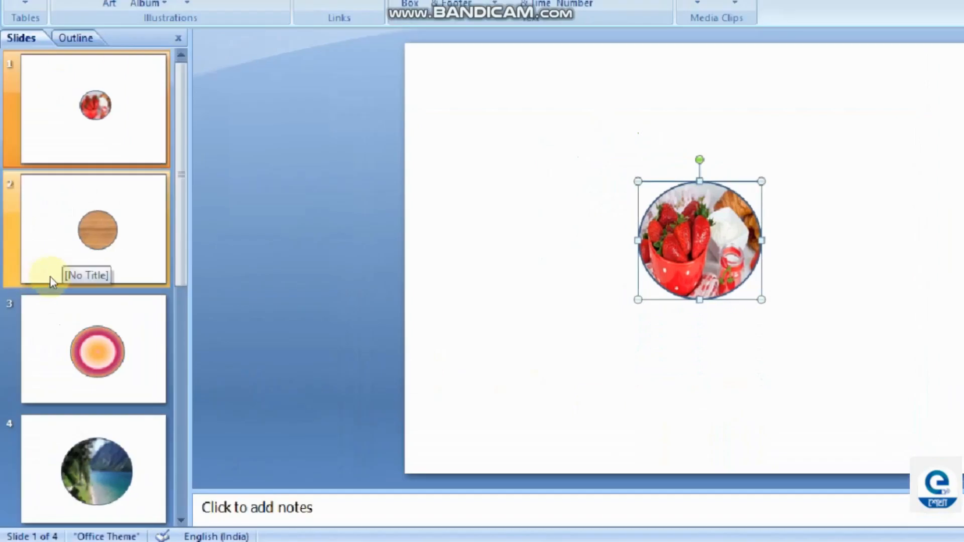
Give the wood-textured circle on slide 2 a mouse-over action of the hyperlink type.
left_click(46, 275)
left_click(584, 268)
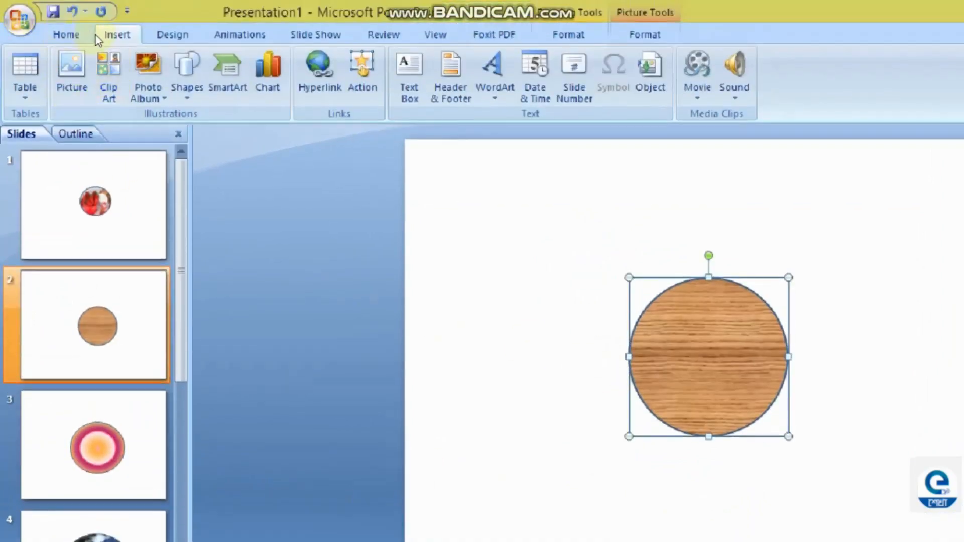
left_click(362, 70)
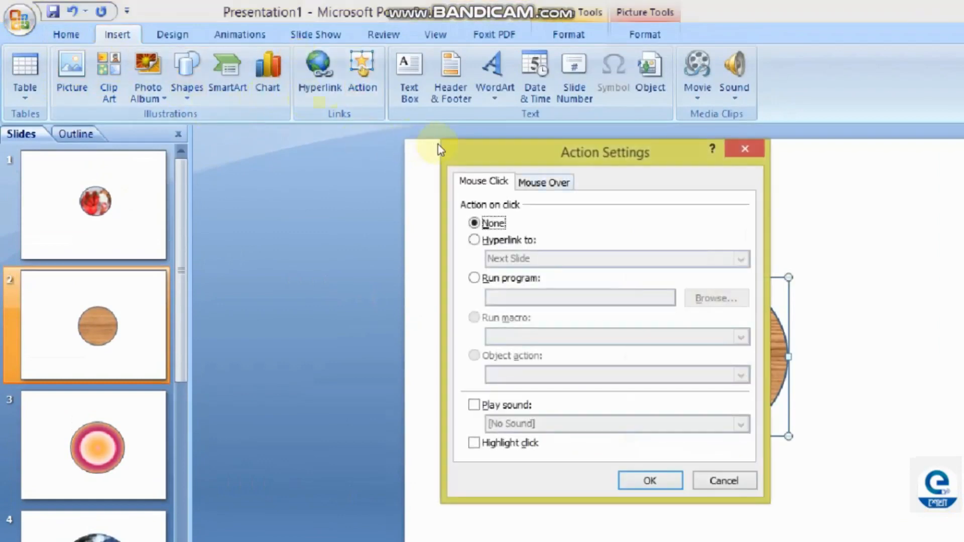
key("ctrl+Tab")
key("alt+h")
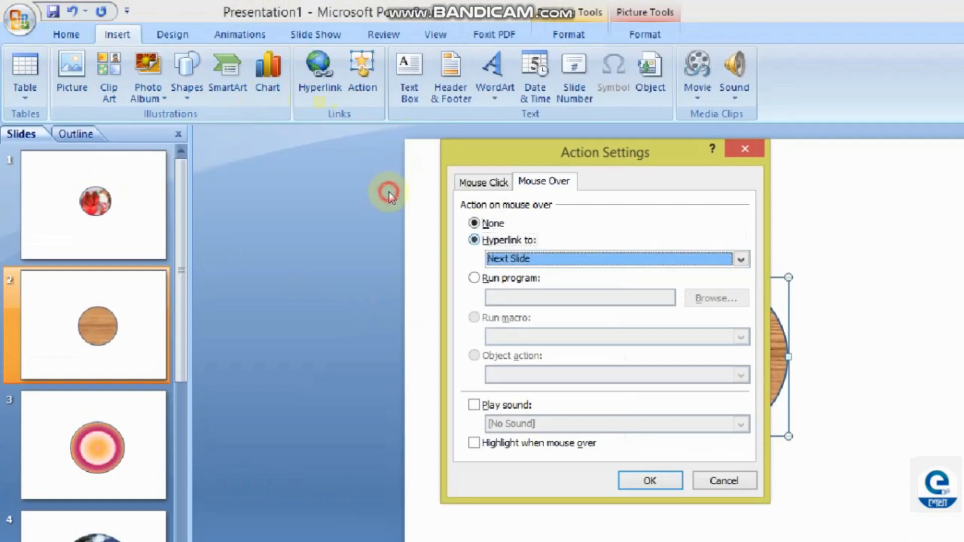
Point the mouse-over hyperlink of slide 2's circle to Slide 3 and apply the action settings.
key("alt+Down")
scroll(583, 235, "down", 3)
key("Down")
key("Down")
key("Return")
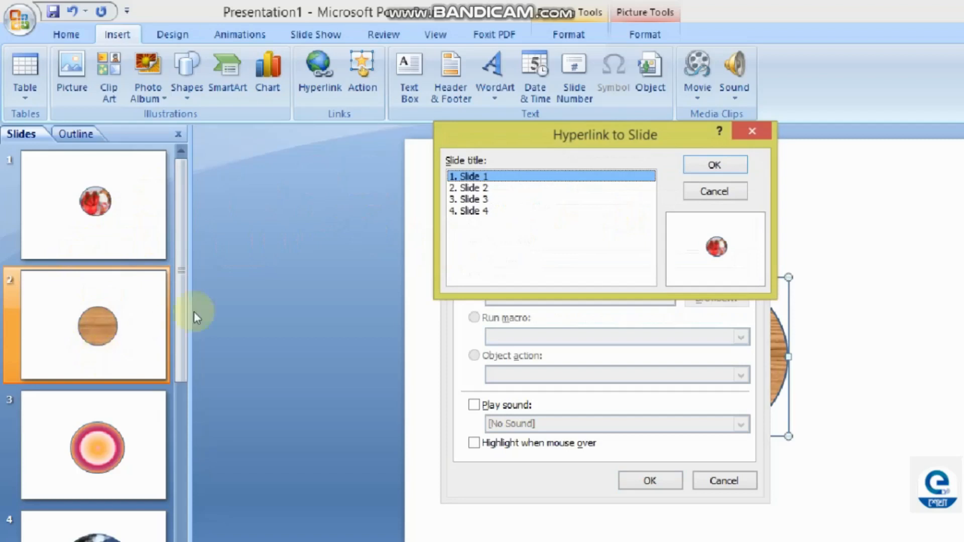
key("Down")
key("Down")
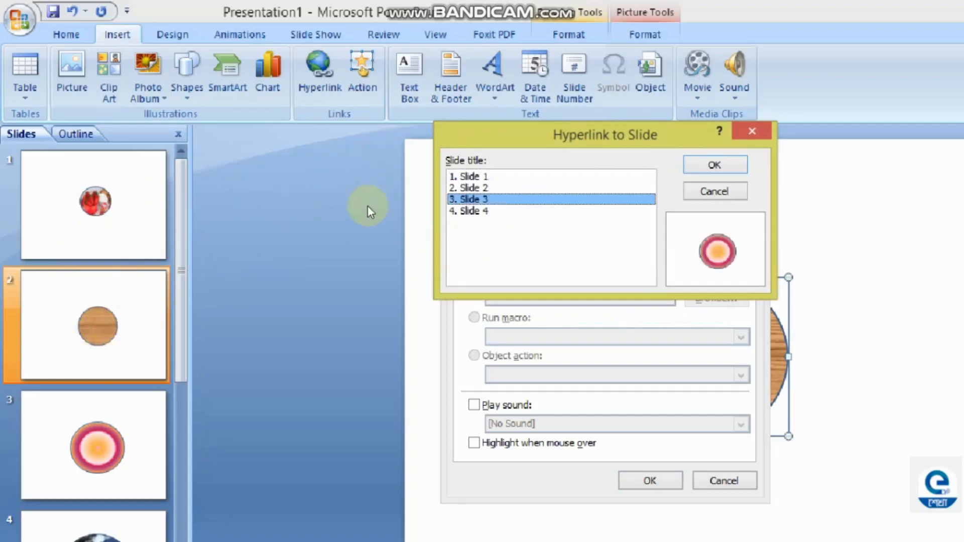
key("Return")
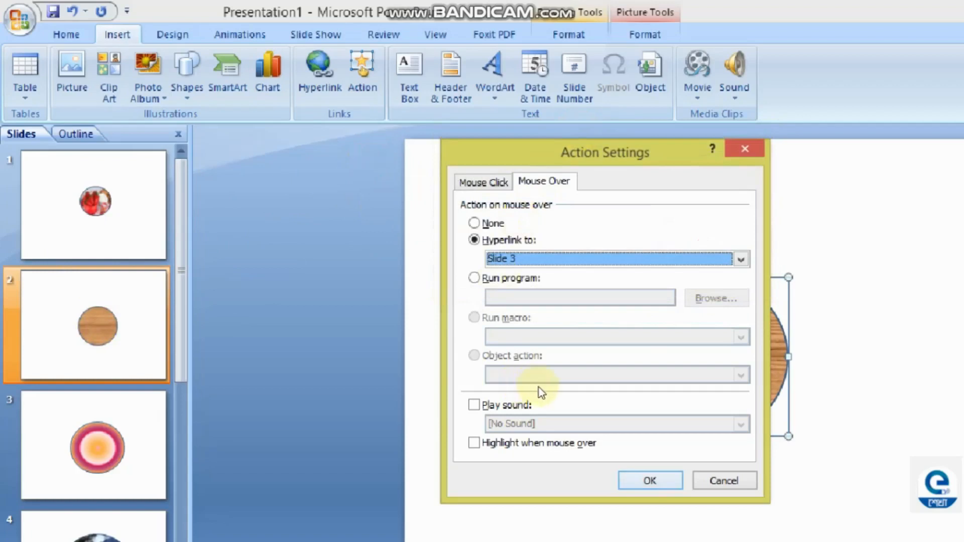
key("Return")
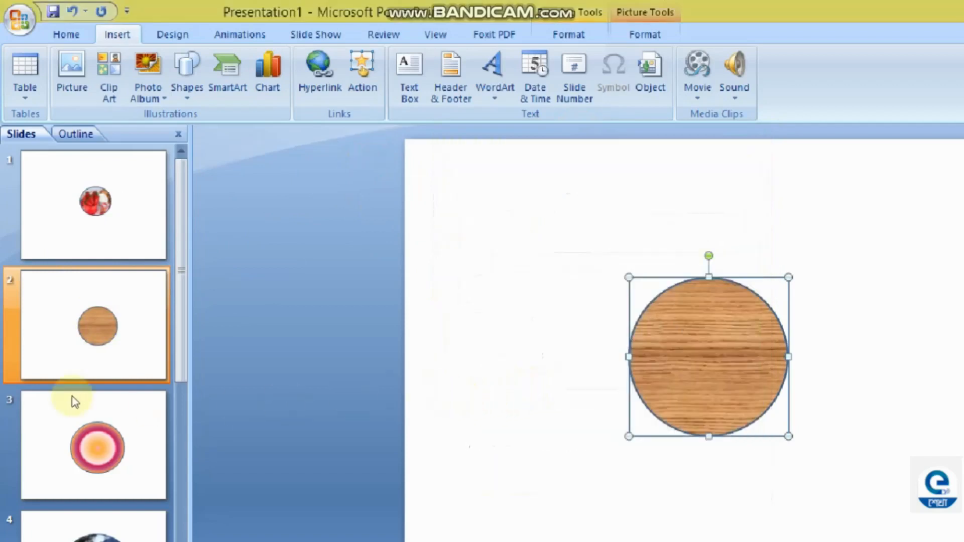
Give the gradient-filled circle on slide 3 a mouse-over action of the hyperlink type.
left_click(28, 345)
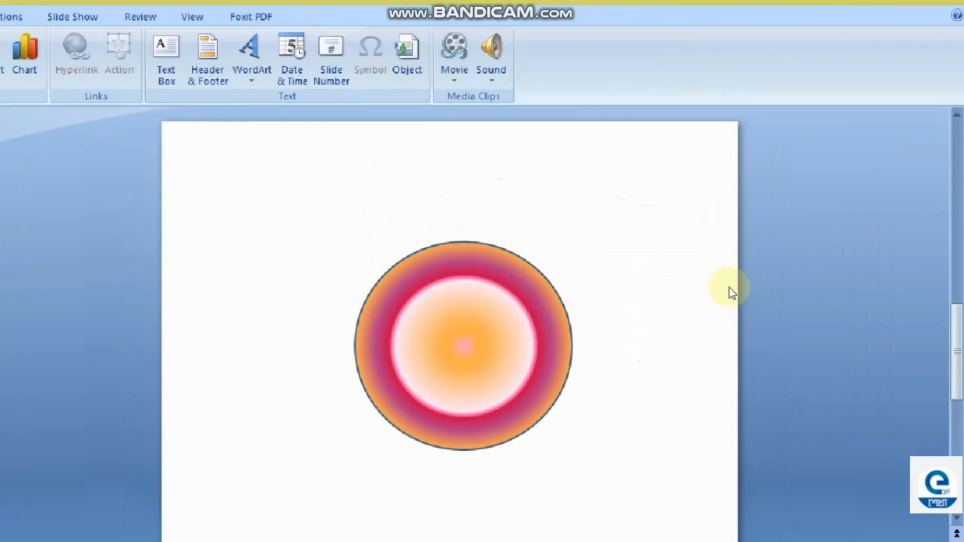
left_click(533, 246)
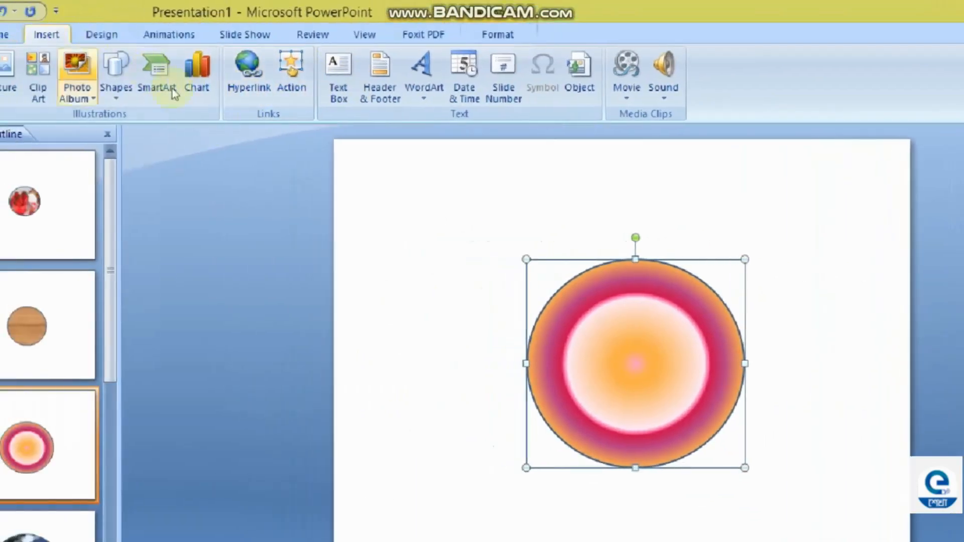
left_click(283, 93)
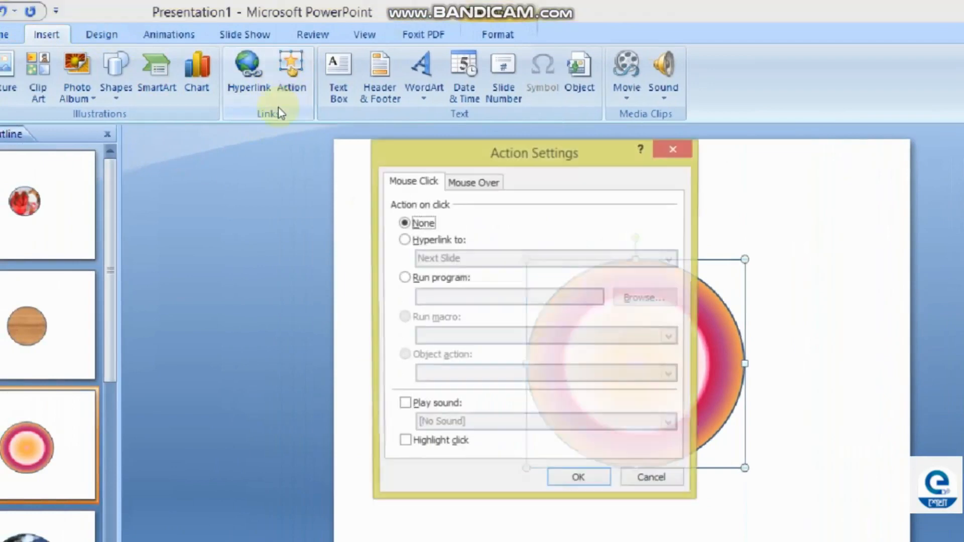
key("ctrl+Tab")
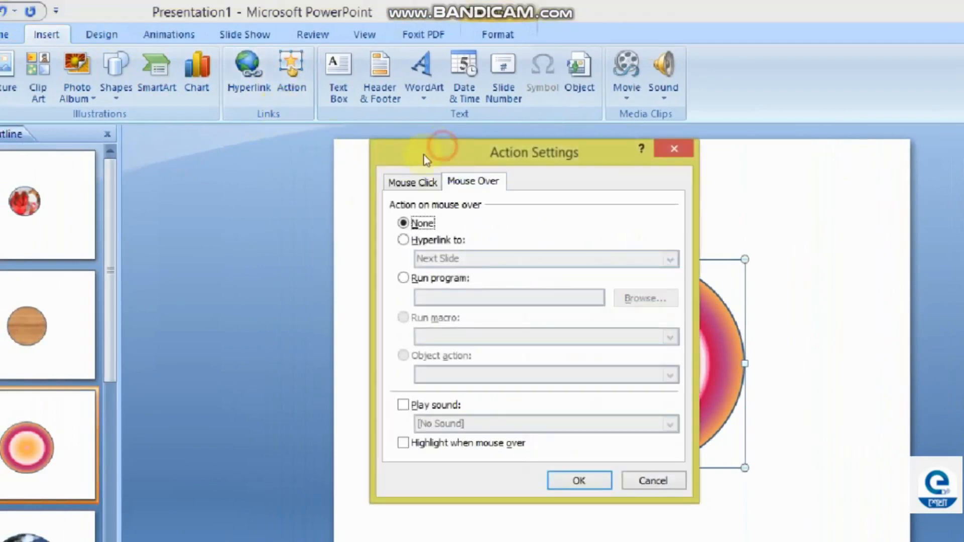
left_click(390, 193)
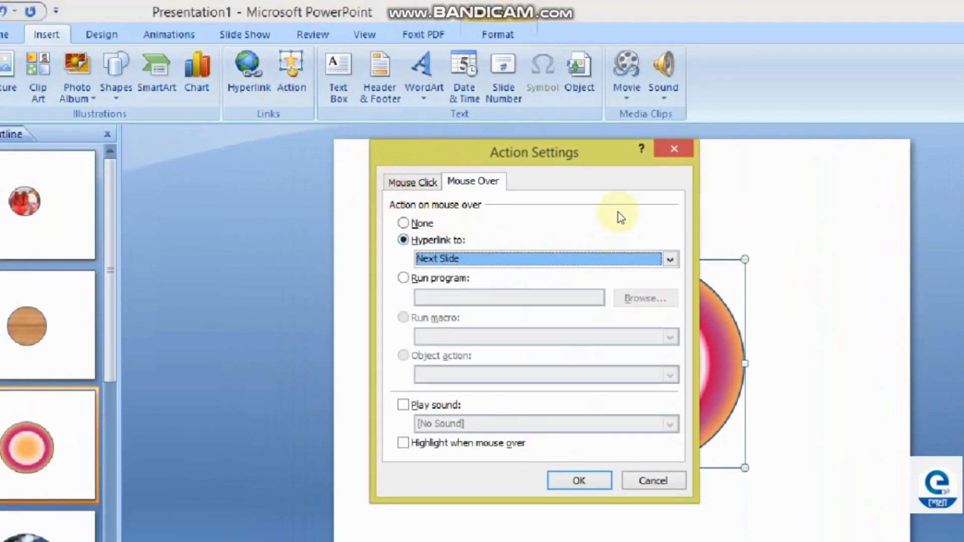
Point the mouse-over hyperlink of slide 3's circle to Slide 4 and apply the action settings.
left_click(598, 205)
left_click_drag(594, 233, 594, 247)
left_click(486, 237)
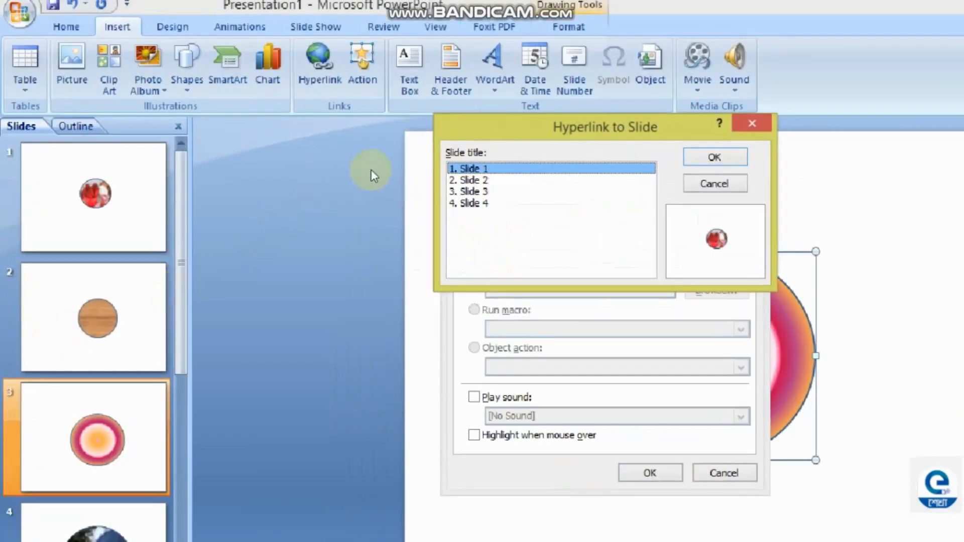
left_click(469, 203)
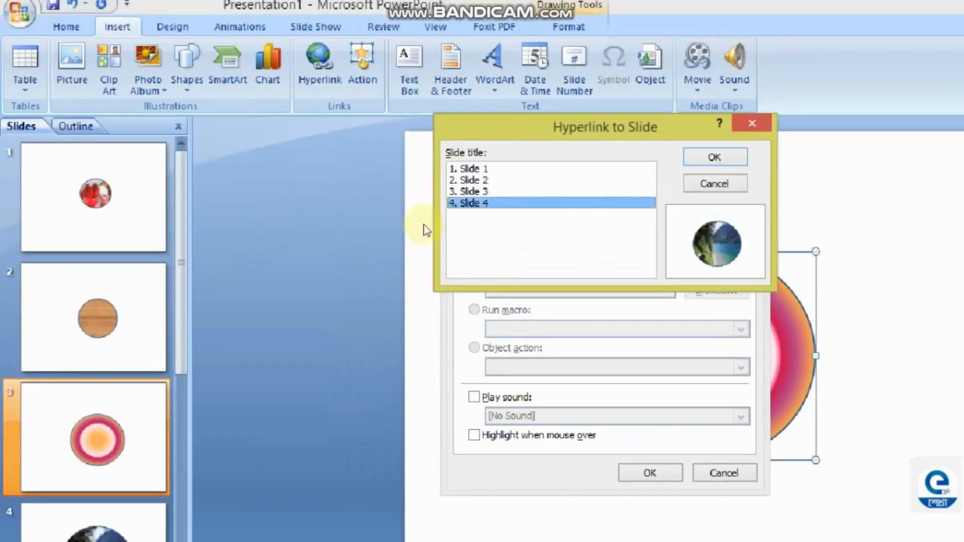
left_click(715, 157)
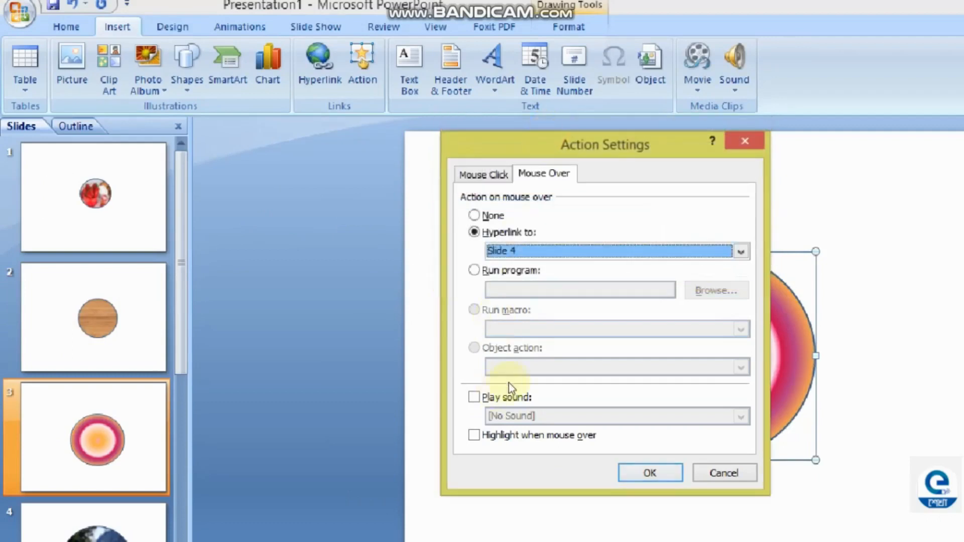
left_click(651, 473)
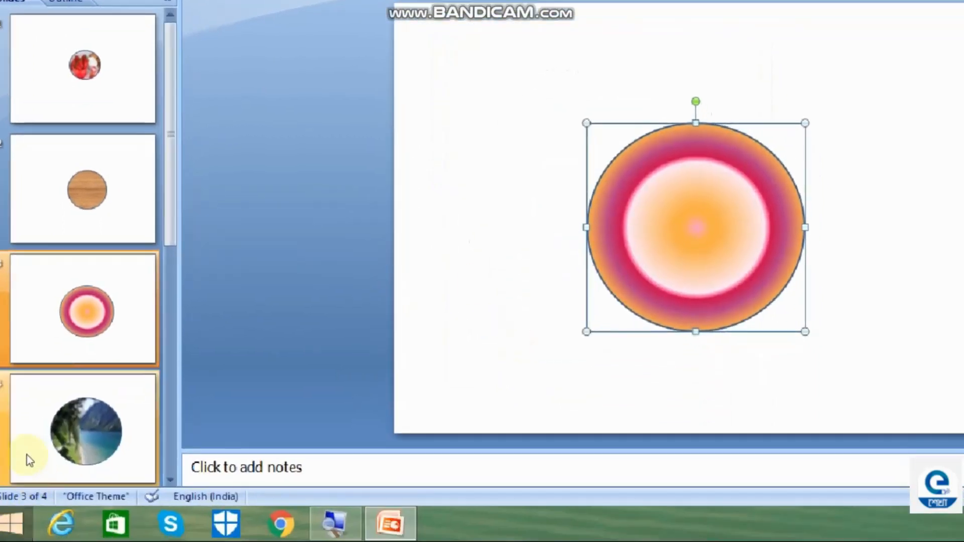
Give the landscape-picture circle on slide 4 a mouse-over action of the hyperlink type.
left_click(59, 426)
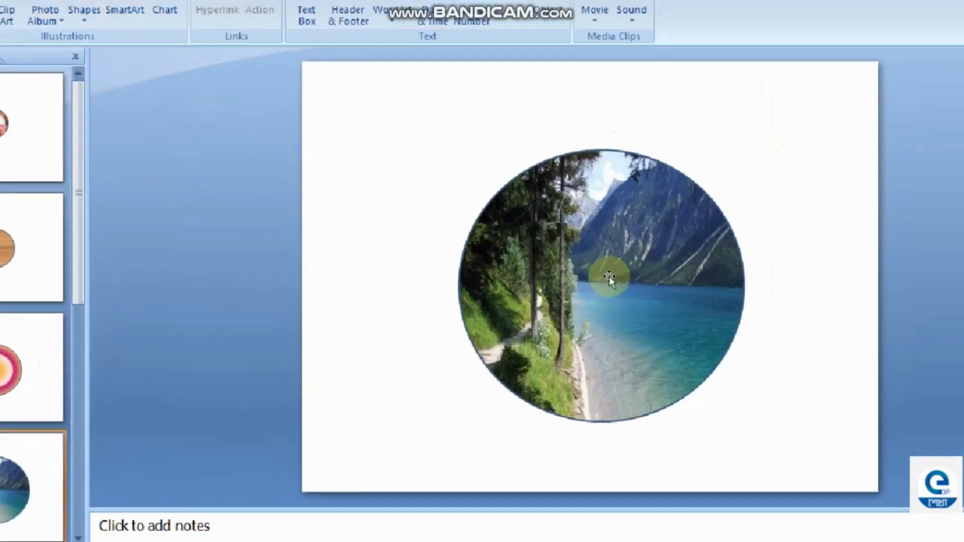
left_click(601, 263)
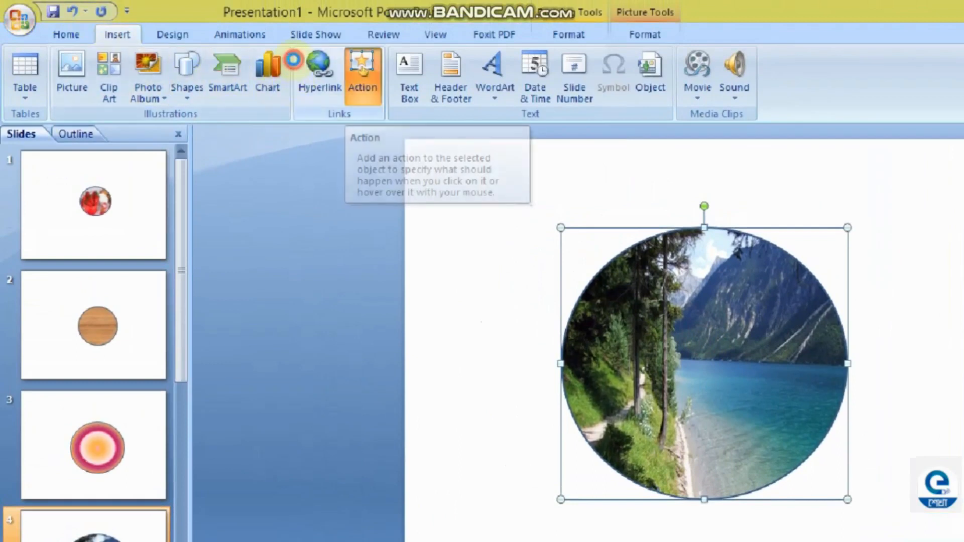
left_click(361, 76)
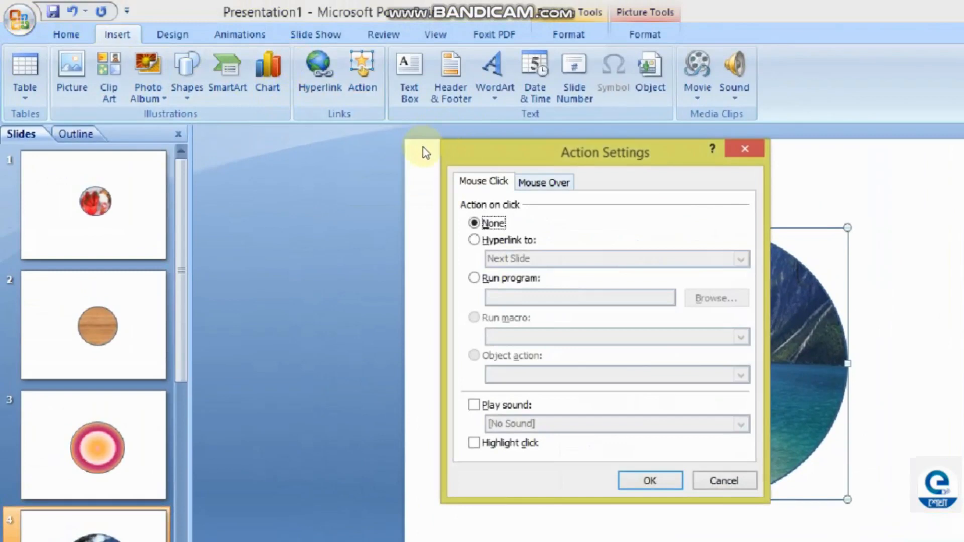
key("ctrl+Tab")
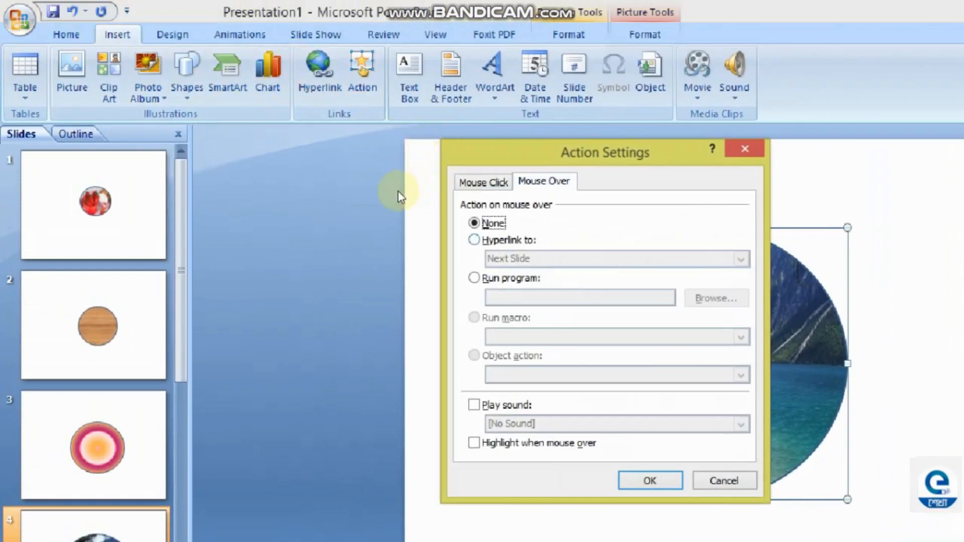
left_click(474, 240)
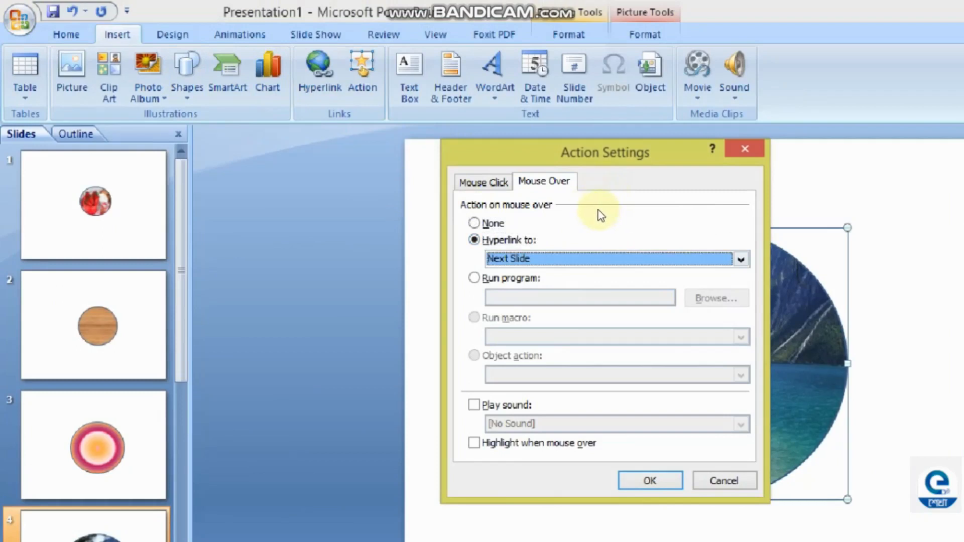
Point the mouse-over hyperlink of slide 4's circle to Slide 1 and apply the action settings.
left_click(741, 260)
left_click_drag(743, 289, 743, 303)
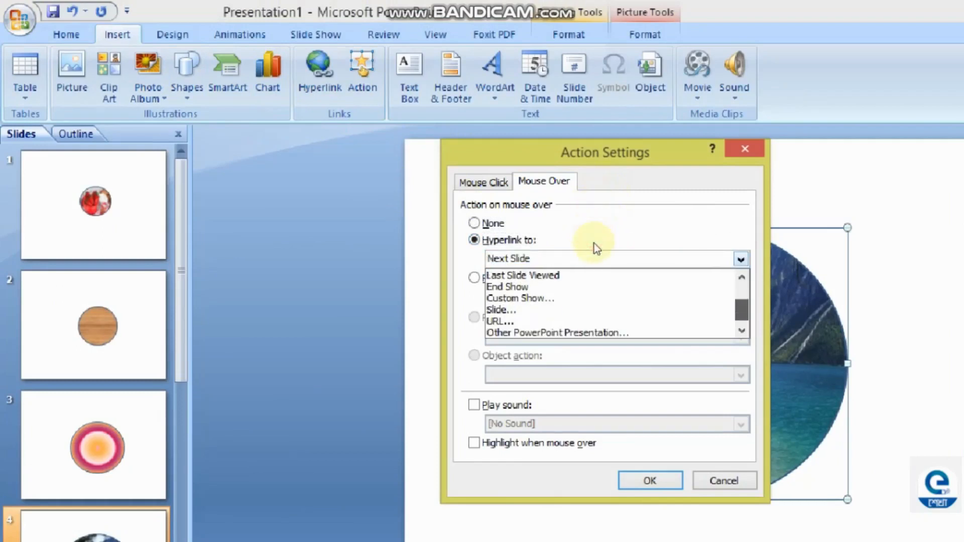
left_click(500, 309)
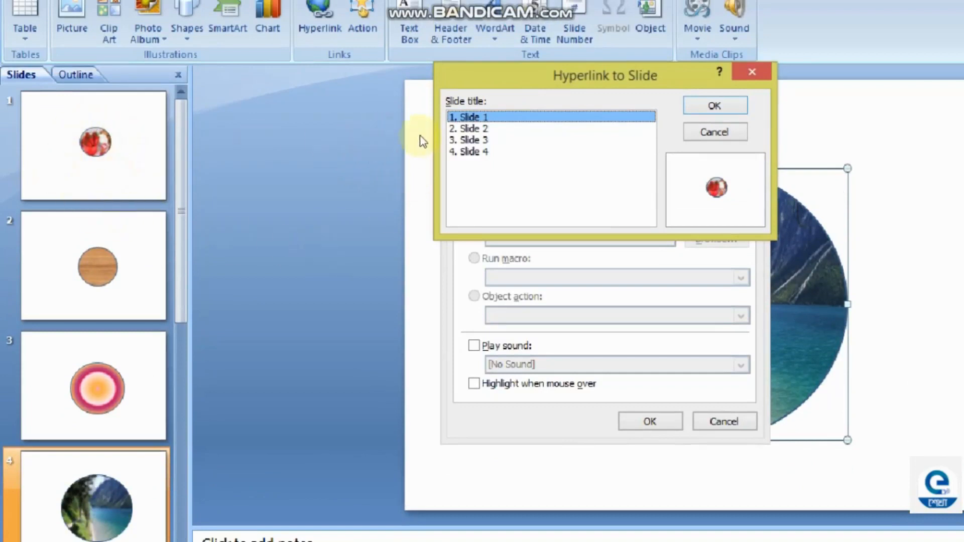
left_click(407, 144)
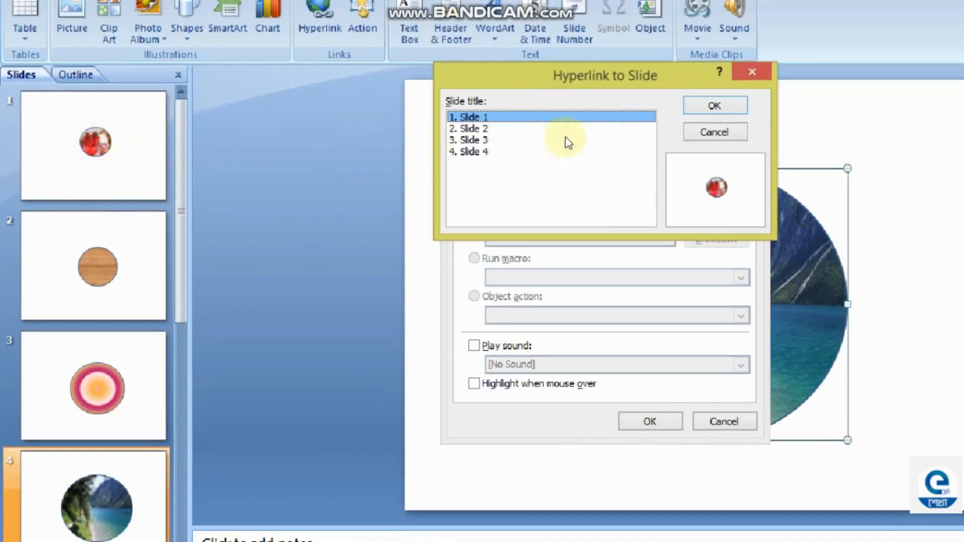
double_click(578, 118)
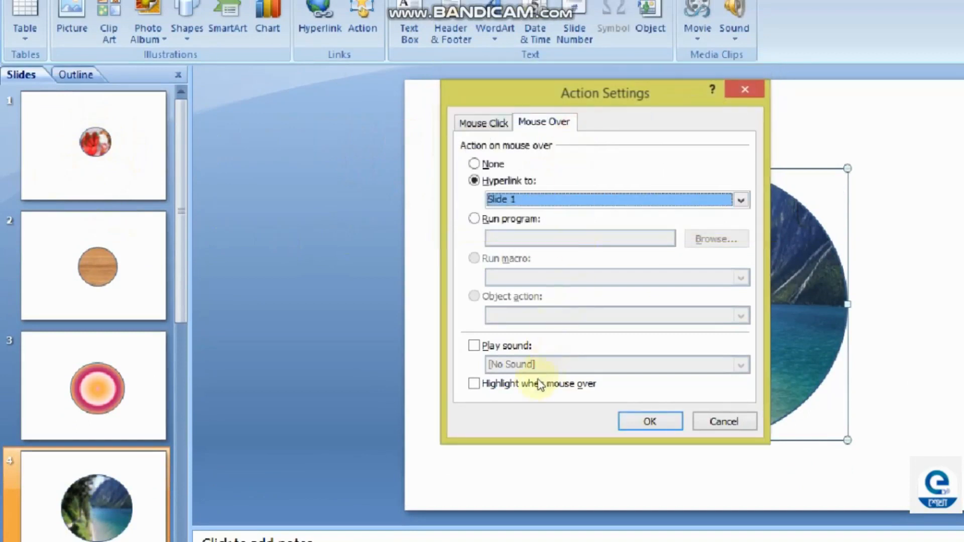
key("Return")
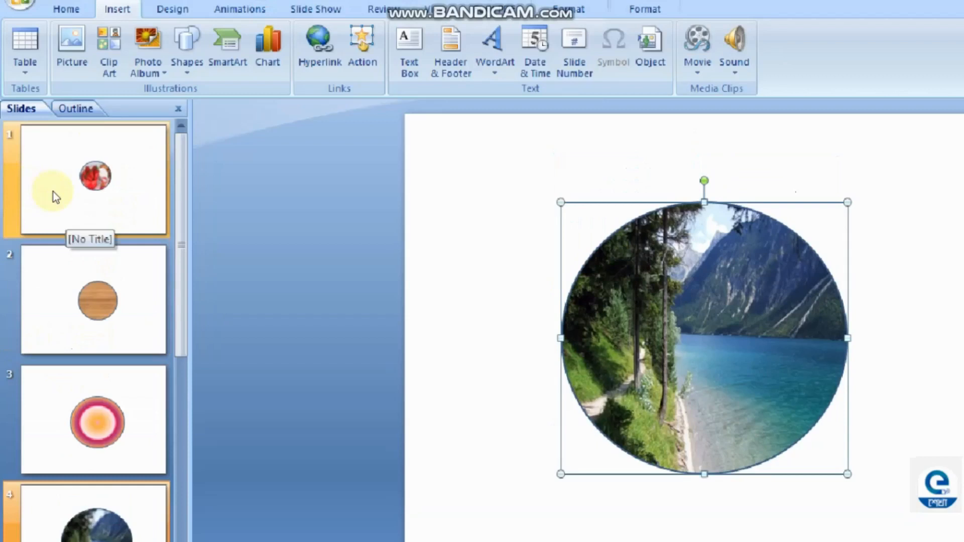
Format slide 1's background with a gradient fill using the pale peach-orange preset colors.
left_click(43, 143)
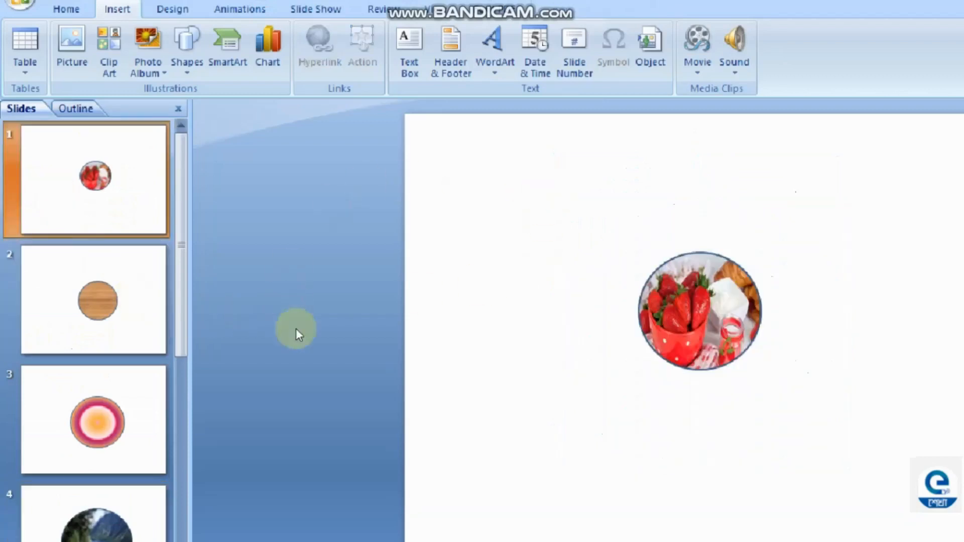
left_click(145, 5)
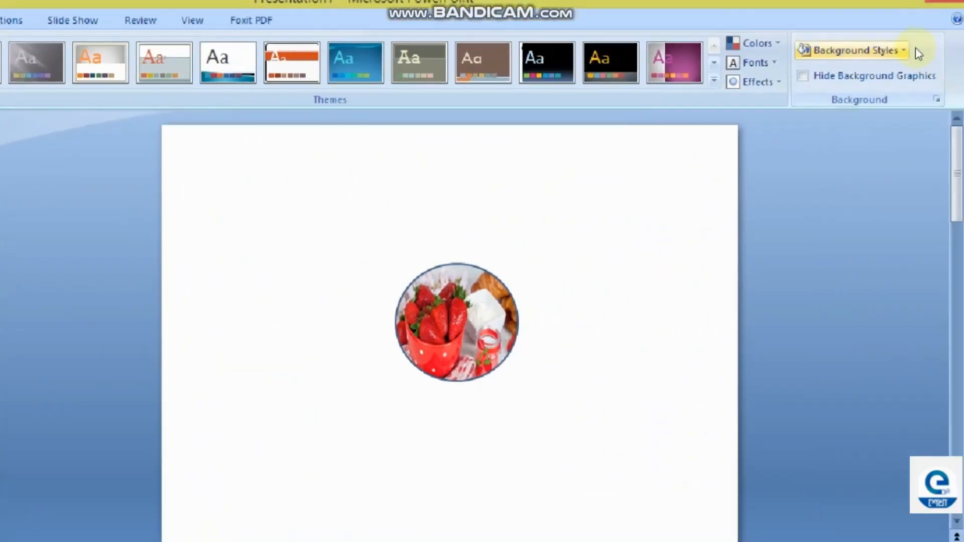
left_click(915, 48)
left_click(763, 198)
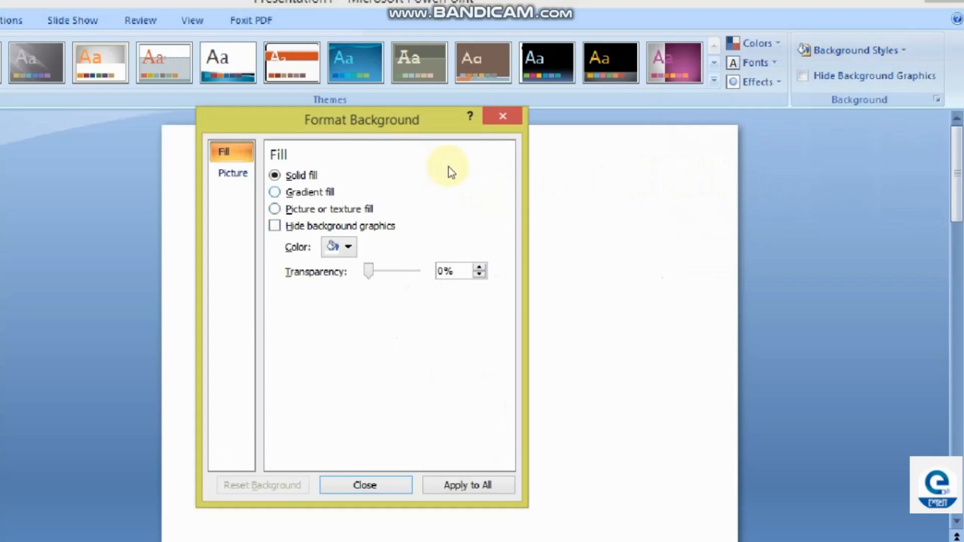
left_click(450, 163)
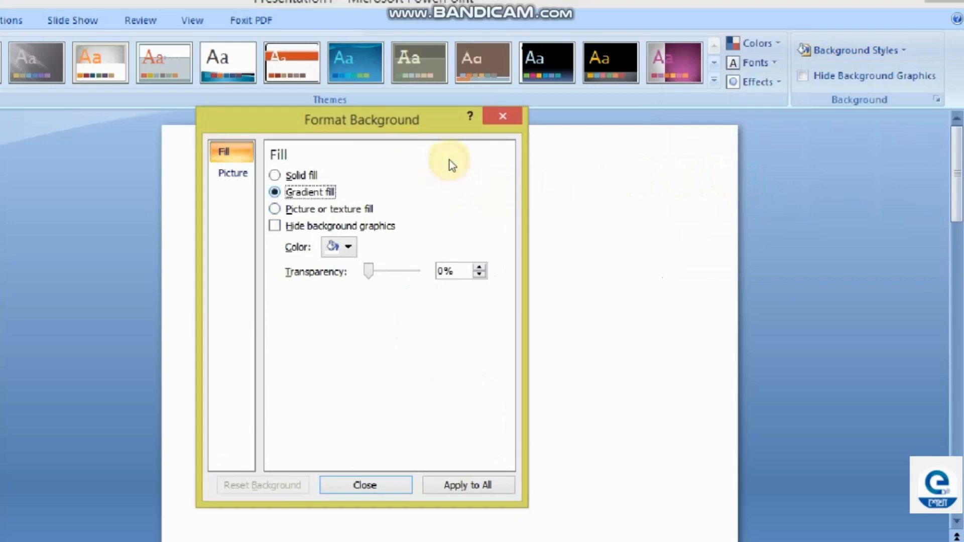
left_click(372, 246)
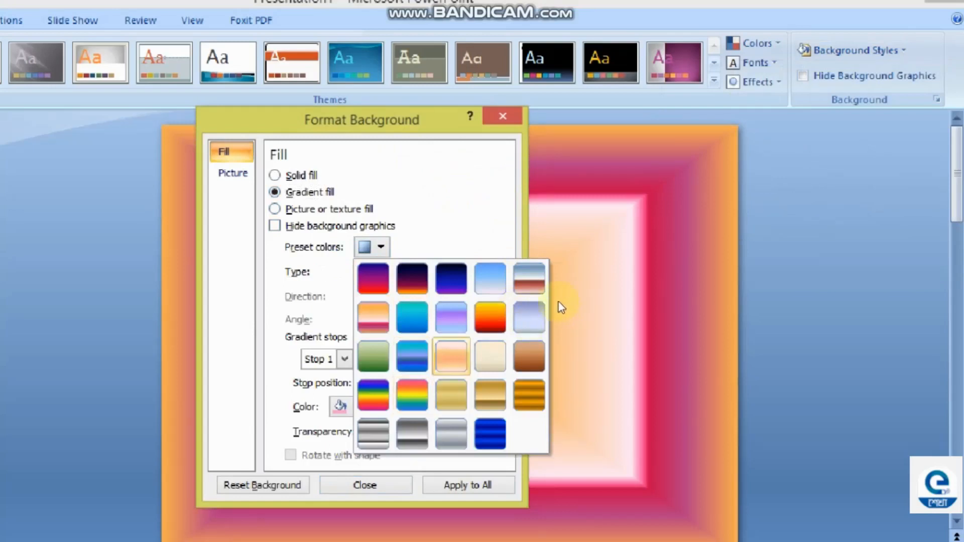
left_click(451, 357)
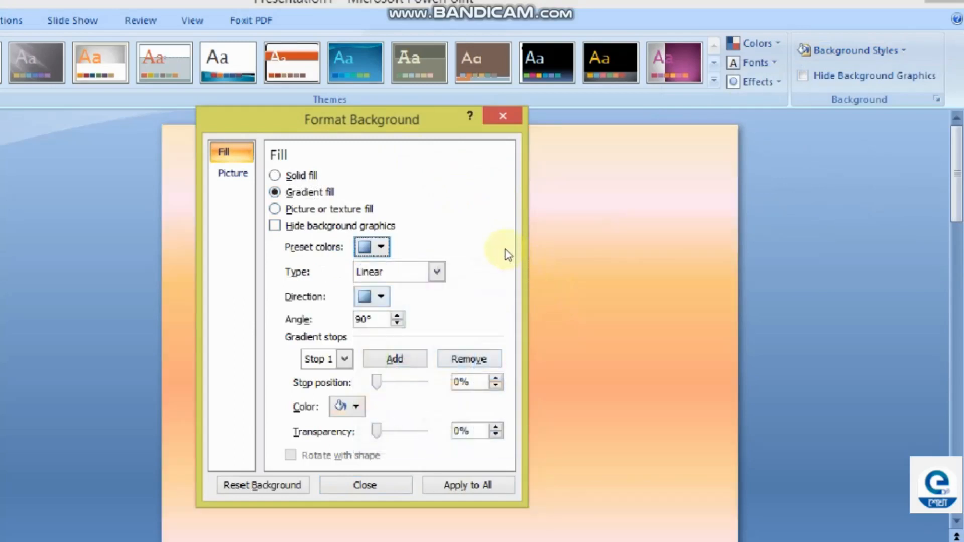
Set the background gradient type to Rectangular and apply the background to all slides.
left_click(437, 272)
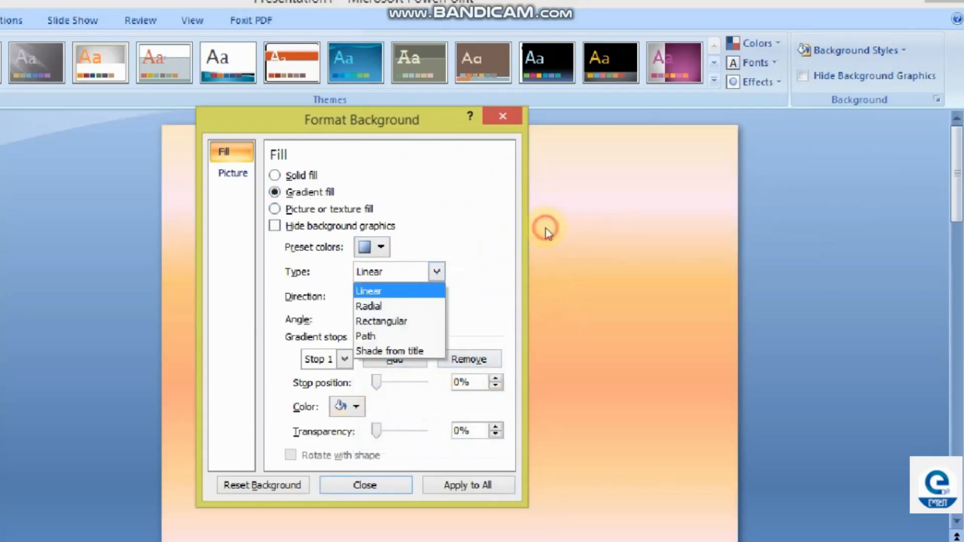
left_click(381, 322)
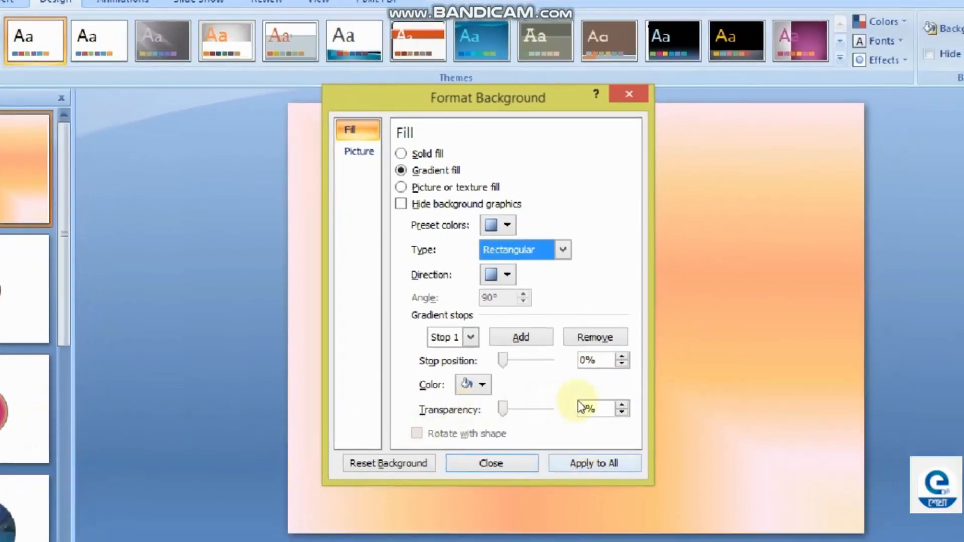
left_click(594, 463)
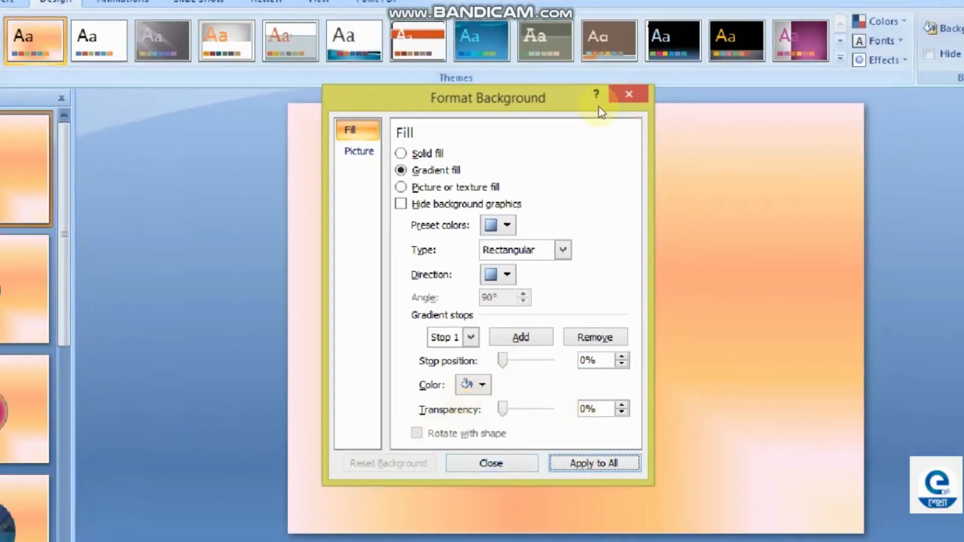
left_click(629, 94)
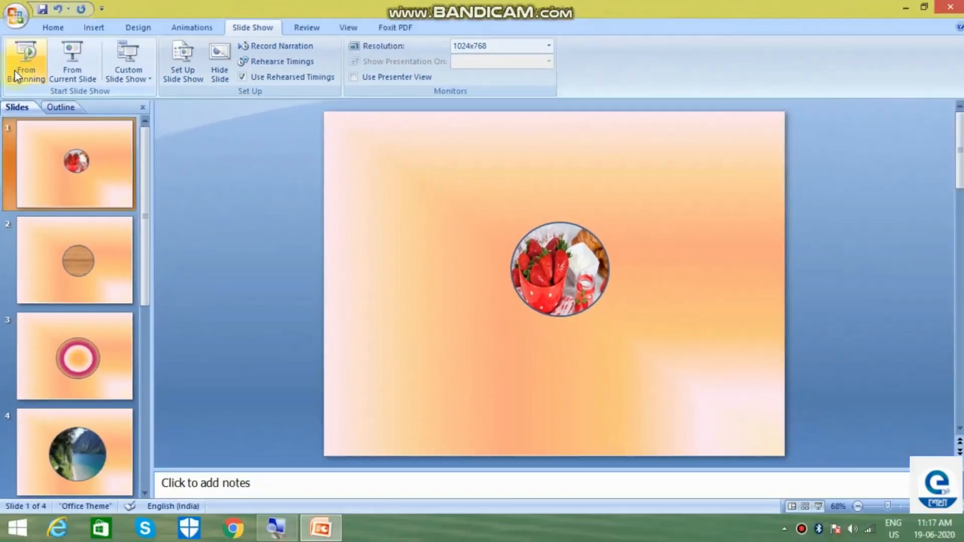
Play the slide show from the beginning.
left_click(14, 71)
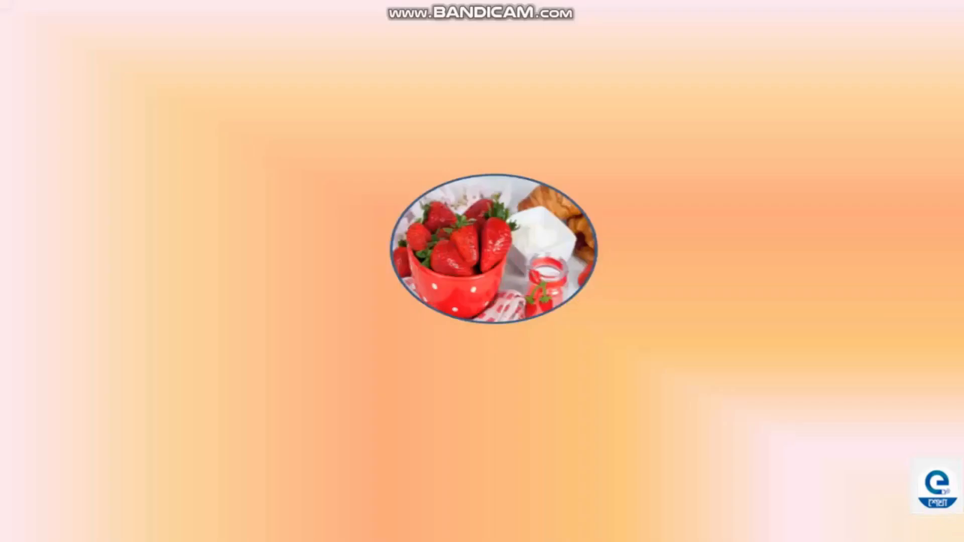